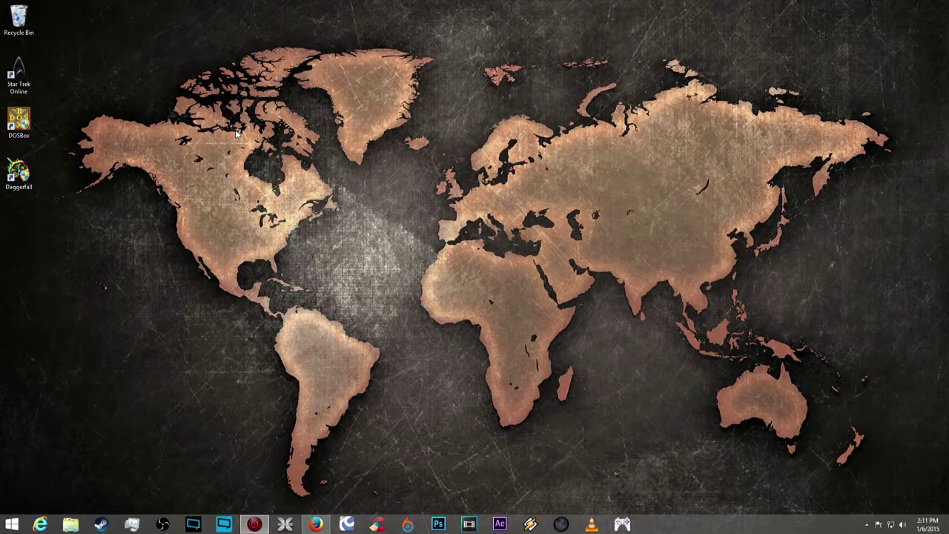
Launch Daggerfall from the desktop, skip its intro, then exit the game and close its DOSBox session with exit.
{"action": "double_click", "coordinate": [16, 180]}
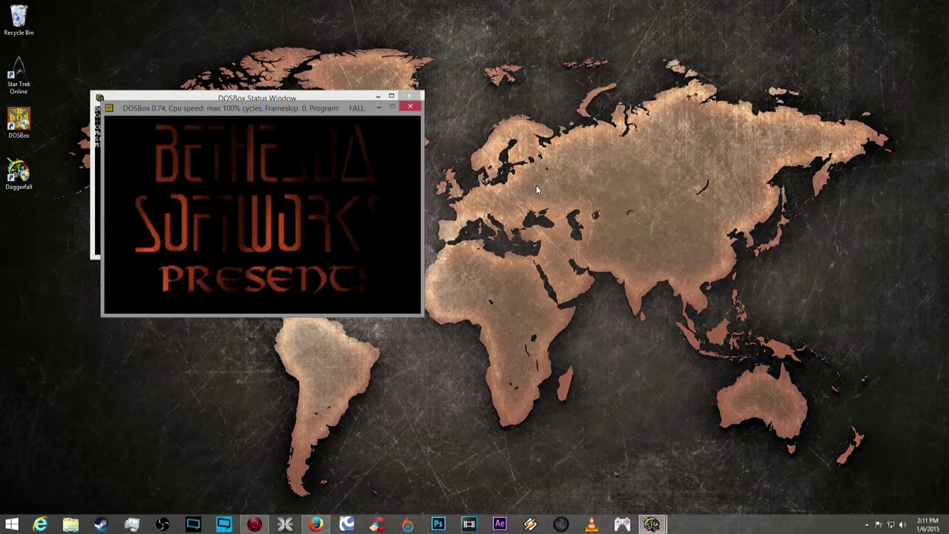
{"action": "key", "text": "Escape"}
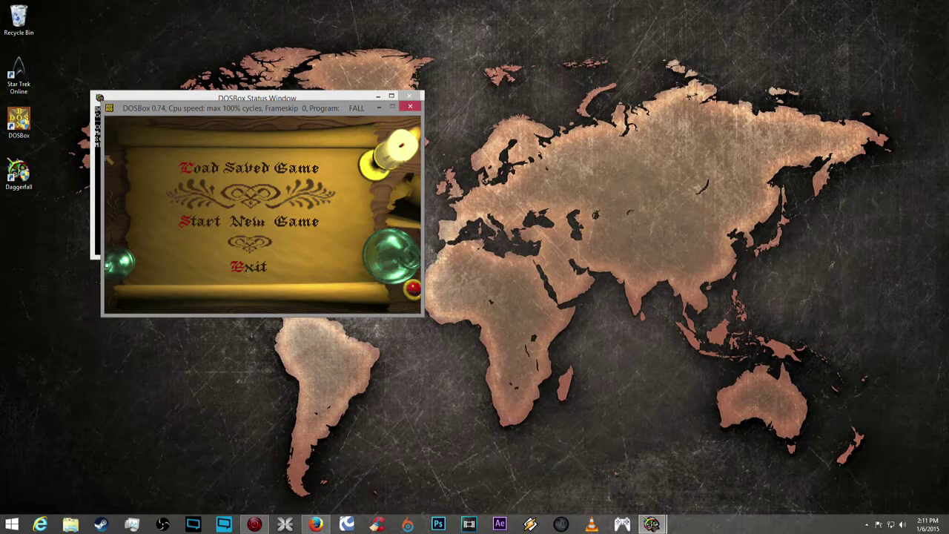
{"action": "left_click", "coordinate": [252, 266]}
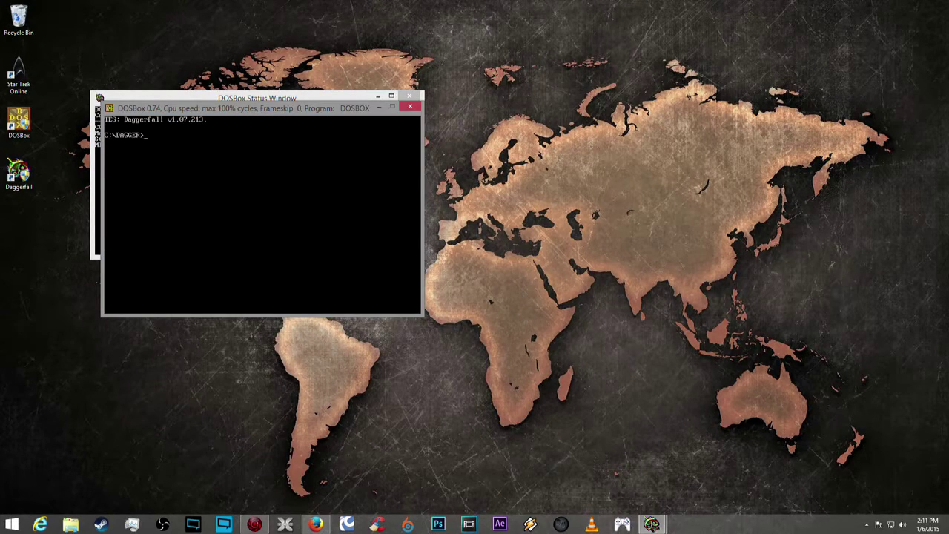
{"action": "type", "text": "exit"}
{"action": "key", "text": "Return"}
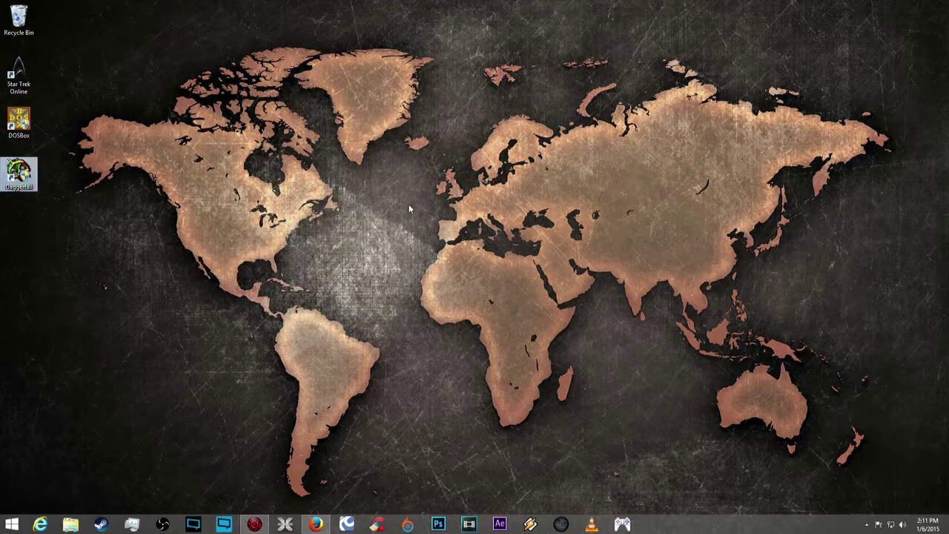
Open the DOSBox-0.74 folder under Program Files (x86) on Local Disk (C:).
{"action": "left_click", "coordinate": [12, 524]}
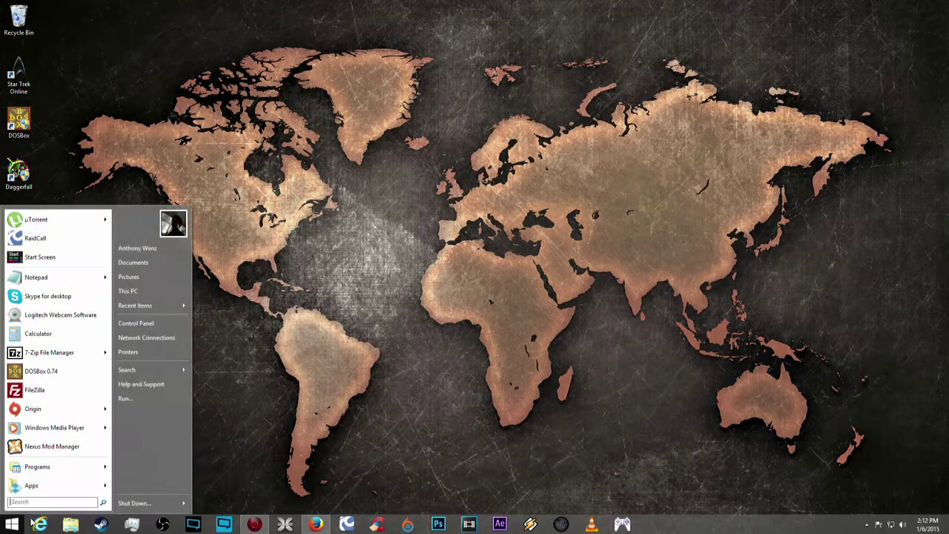
{"action": "left_click", "coordinate": [145, 295]}
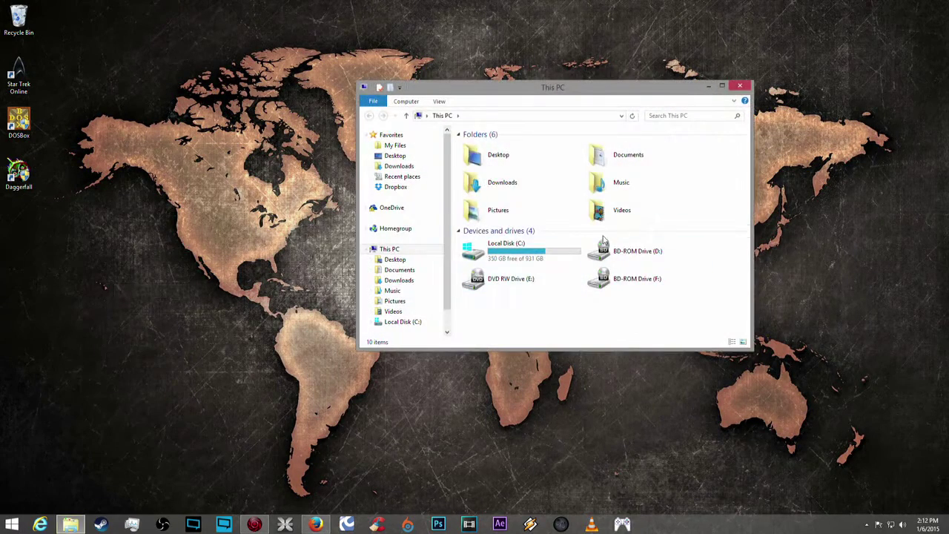
{"action": "double_click", "coordinate": [524, 252]}
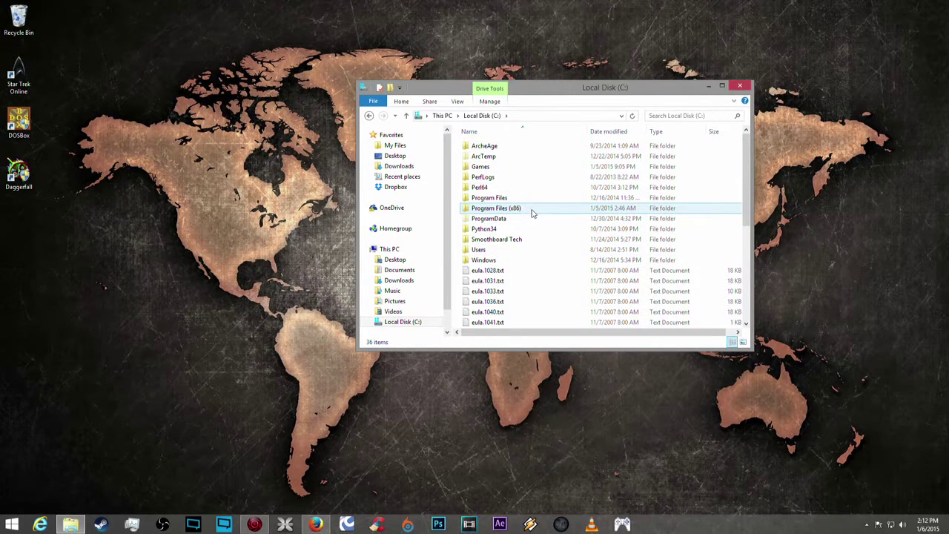
{"action": "mouse_move", "coordinate": [543, 212]}
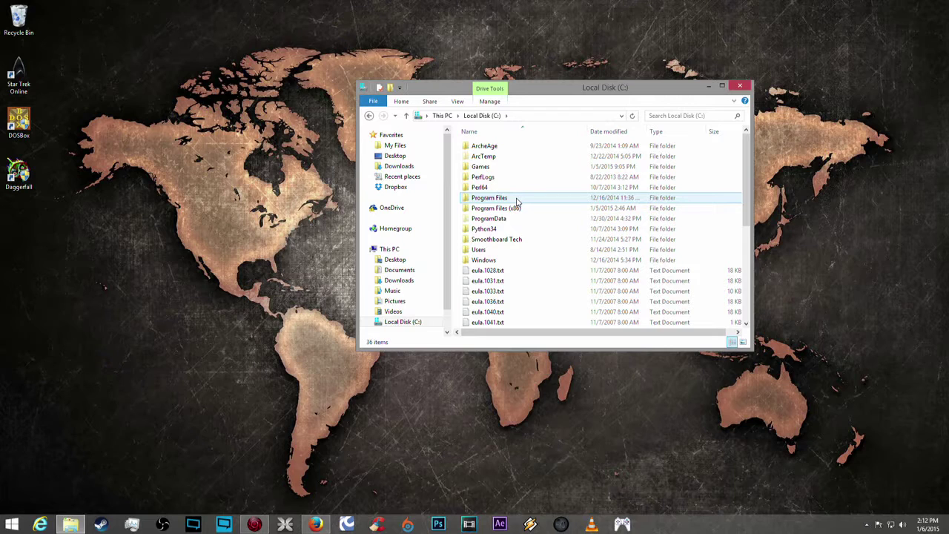
{"action": "double_click", "coordinate": [520, 209]}
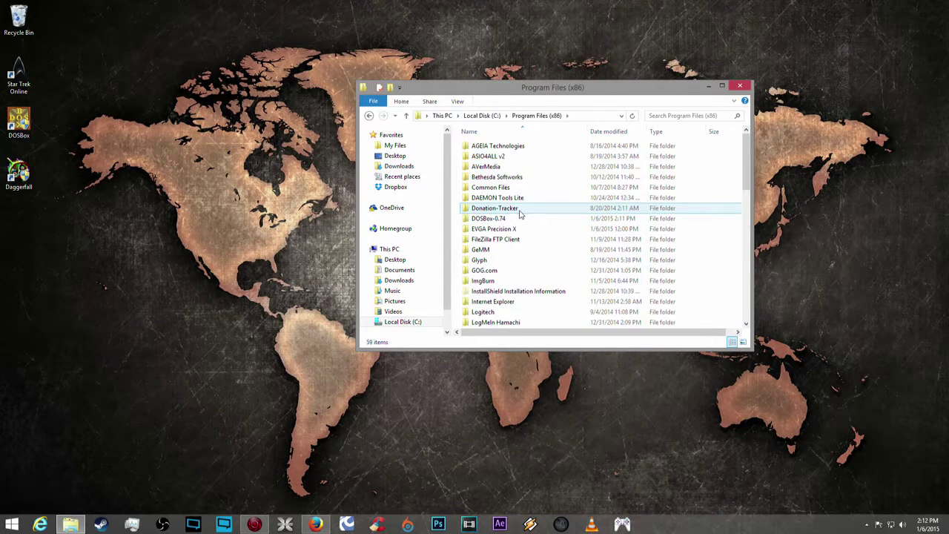
{"action": "double_click", "coordinate": [488, 220]}
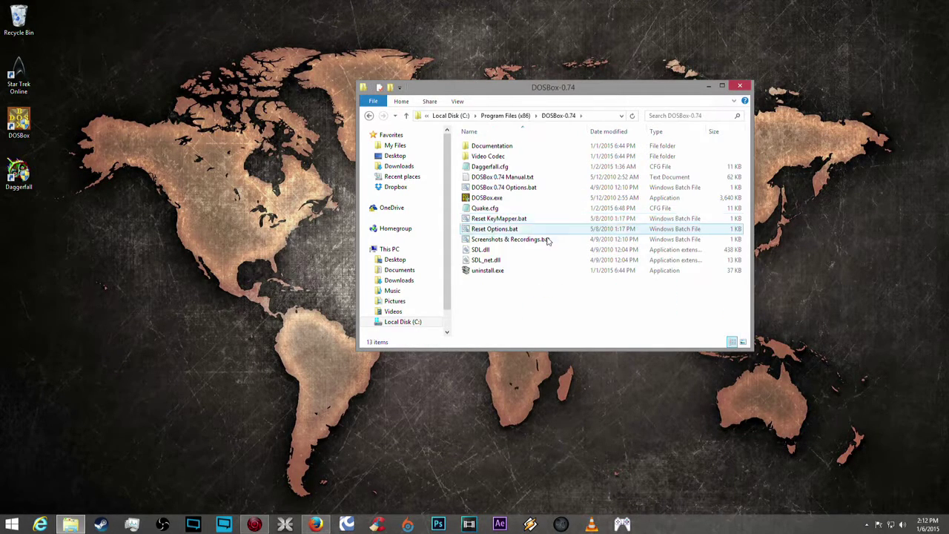
Review the run-as-administrator setting in the compatibility properties of DOSBox.exe.
{"action": "right_click", "coordinate": [497, 202]}
{"action": "left_click", "coordinate": [527, 406]}
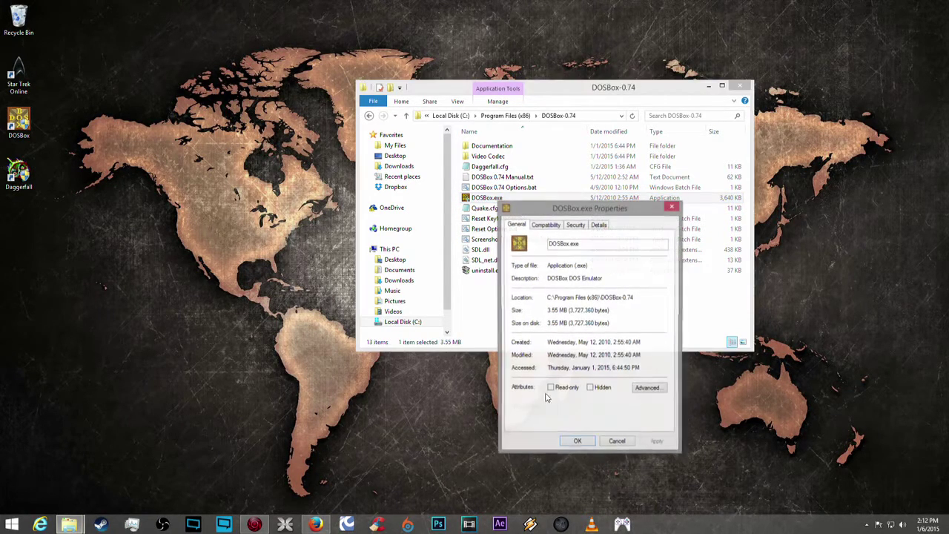
{"action": "left_click_drag", "start_coordinate": [562, 210], "coordinate": [522, 165]}
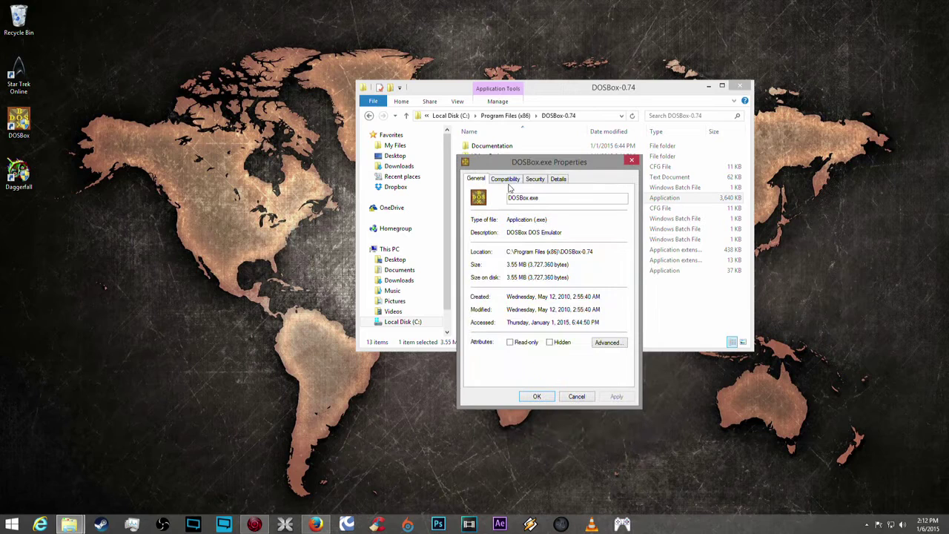
{"action": "left_click", "coordinate": [508, 180]}
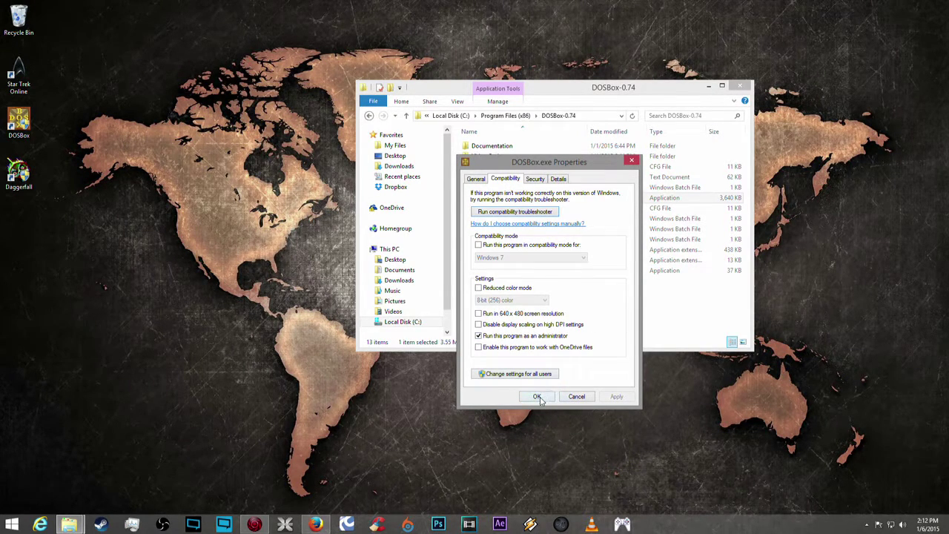
{"action": "left_click", "coordinate": [538, 397]}
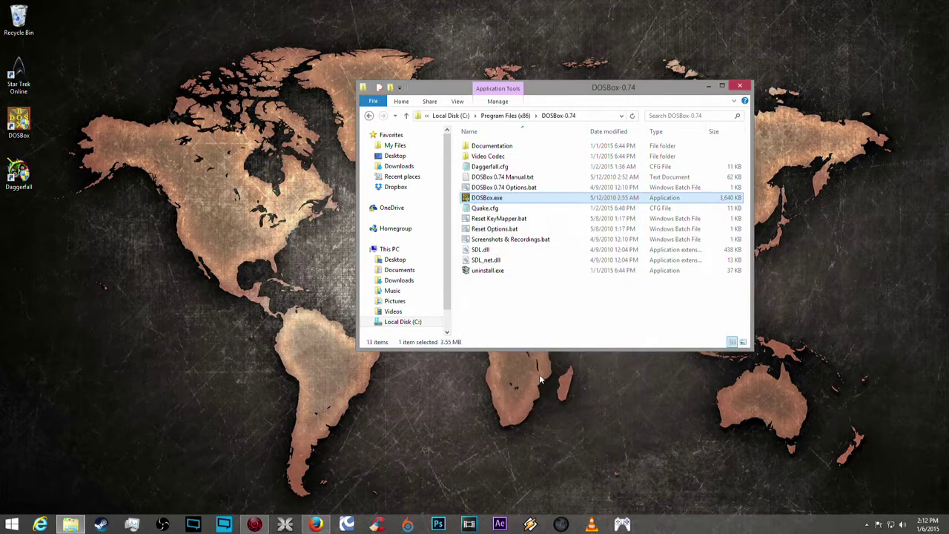
Start DOSBox.exe, write its configuration to a file with CONFIG -writeconf BLOOD, and close DOSBox.
{"action": "double_click", "coordinate": [488, 199]}
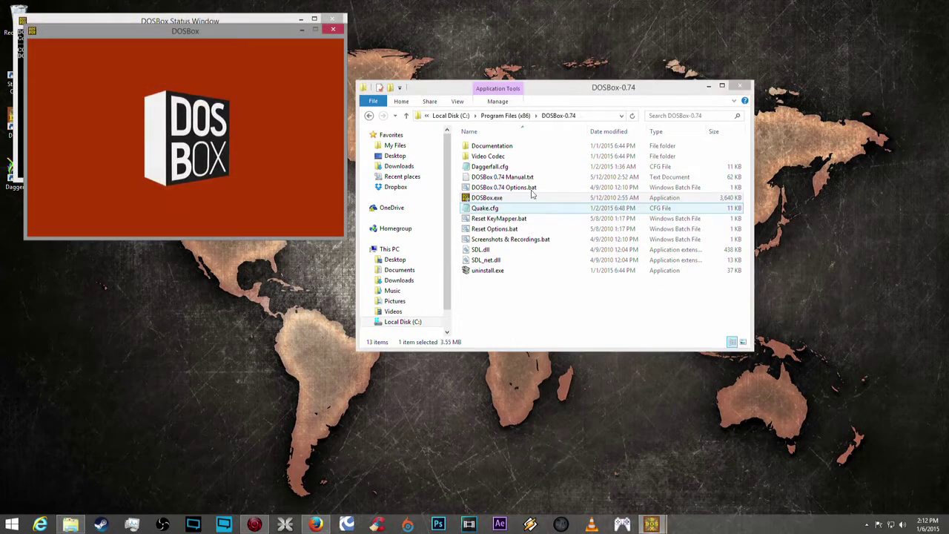
{"action": "left_click_drag", "start_coordinate": [164, 34], "coordinate": [434, 77]}
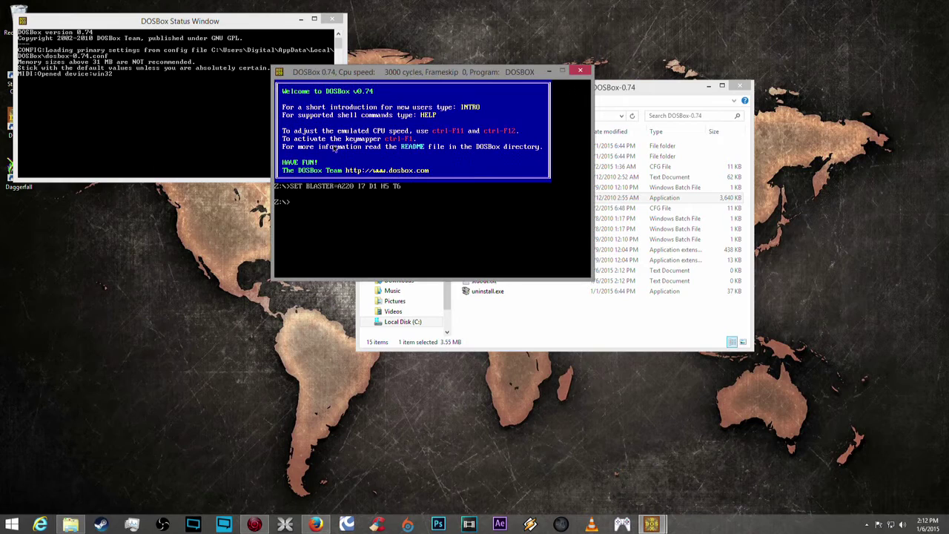
{"action": "type", "text": "CON"}
{"action": "type", "text": "FIG -writeconf BLOOD"}
{"action": "key", "text": "Return"}
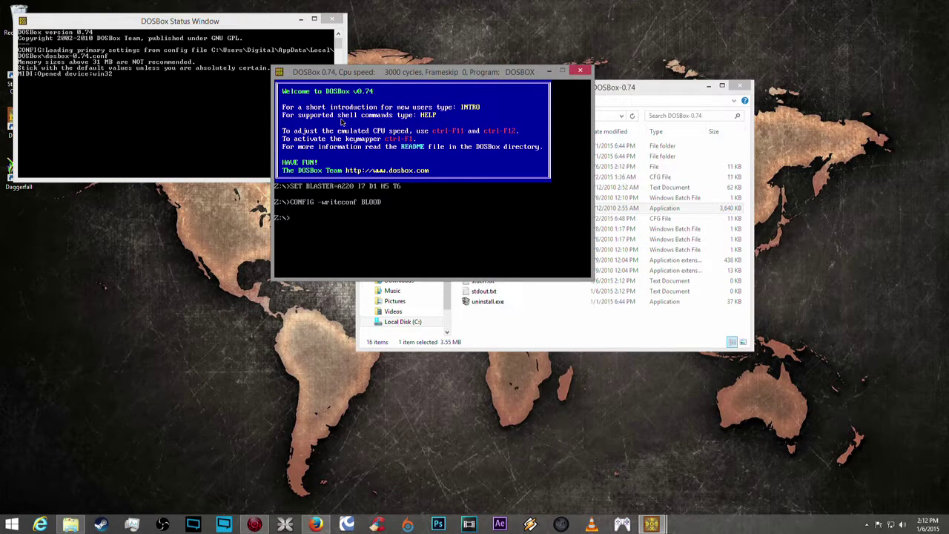
{"action": "left_click_drag", "start_coordinate": [425, 77], "coordinate": [227, 96]}
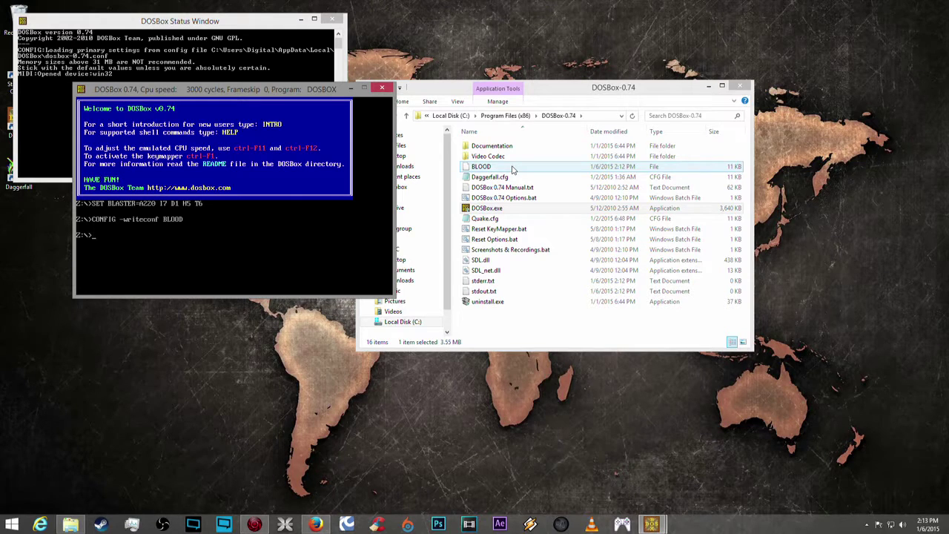
{"action": "left_click", "coordinate": [380, 89]}
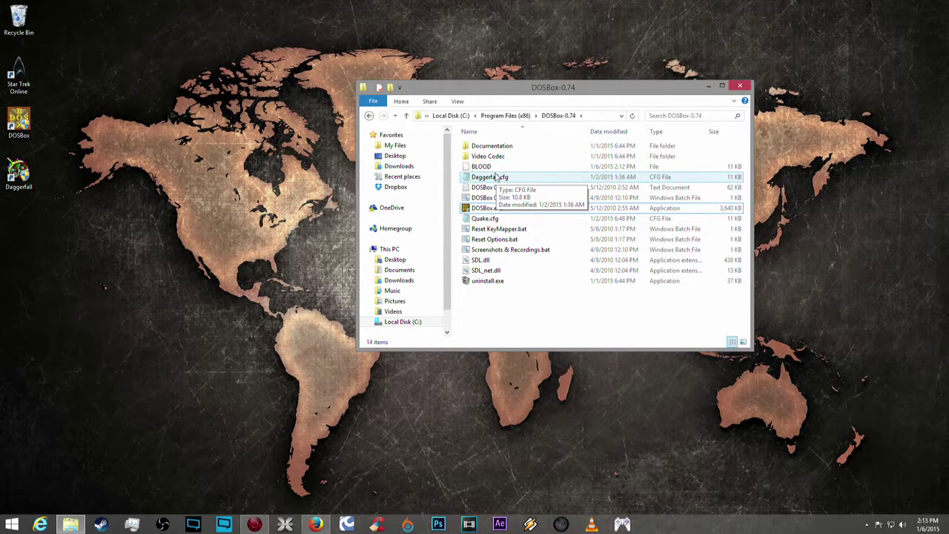
Move the BLOOD file to the desktop with administrator permission and rename it BLOOD.cfg.
{"action": "left_click_drag", "start_coordinate": [482, 166], "coordinate": [84, 288]}
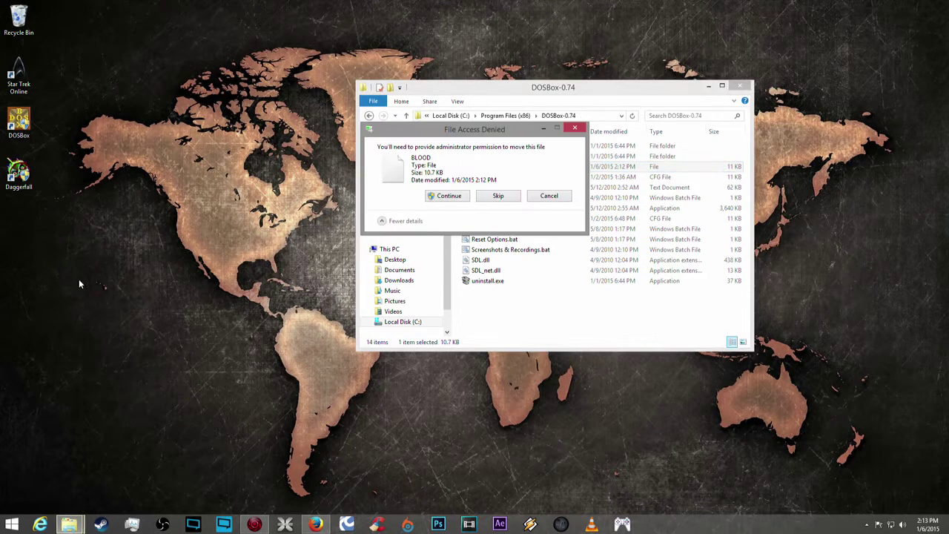
{"action": "left_click", "coordinate": [443, 196]}
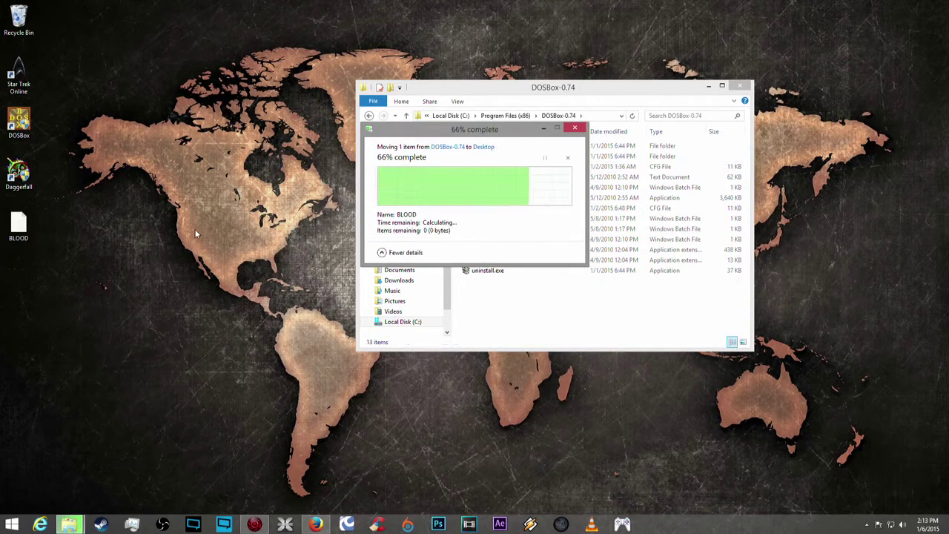
{"action": "right_click", "coordinate": [28, 224]}
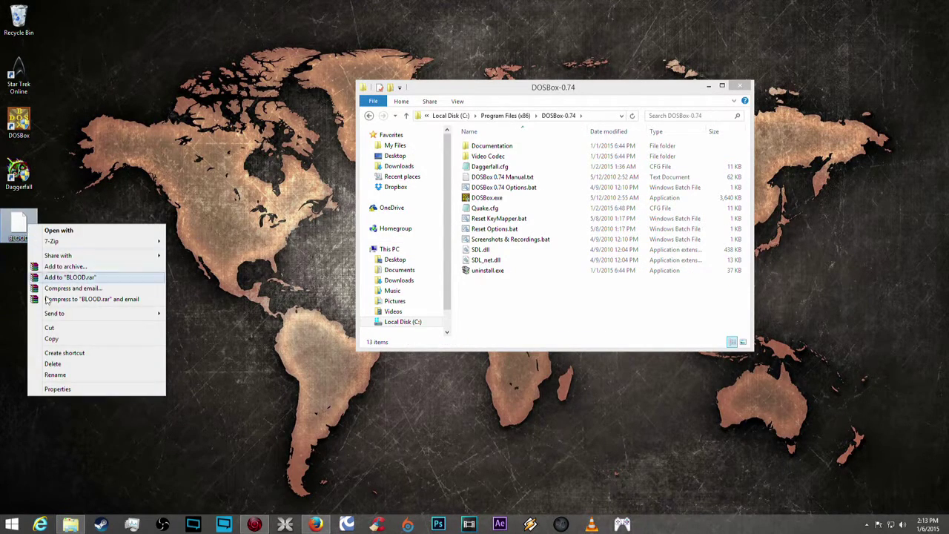
{"action": "left_click", "coordinate": [55, 374]}
{"action": "type", "text": ".cfg"}
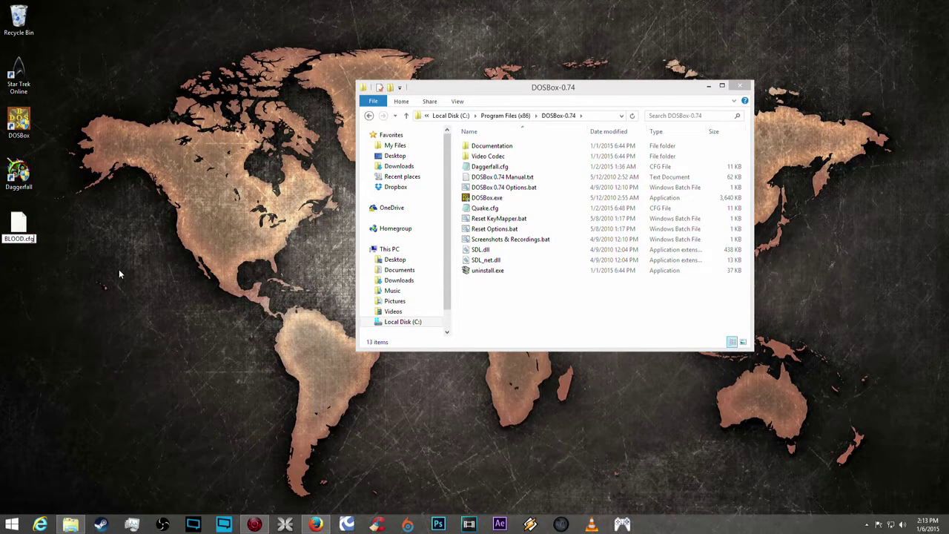
{"action": "key", "text": "Return"}
Open BLOOD.cfg and add the lines mount c c:\Games\BLOOD, c: and BLOOD at the end of its [autoexec] section.
{"action": "double_click", "coordinate": [33, 232]}
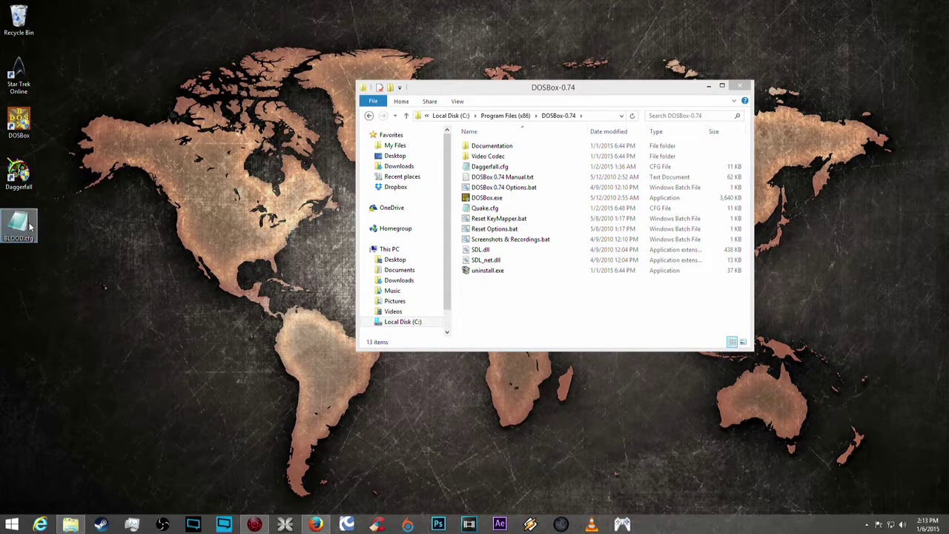
{"action": "left_click_drag", "start_coordinate": [471, 155], "coordinate": [481, 96]}
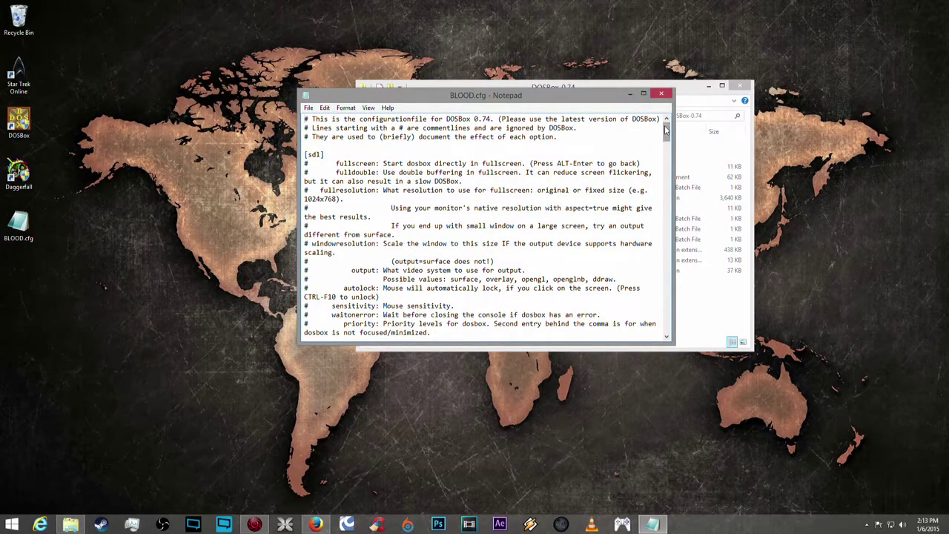
{"action": "left_click_drag", "start_coordinate": [665, 130], "coordinate": [665, 322]}
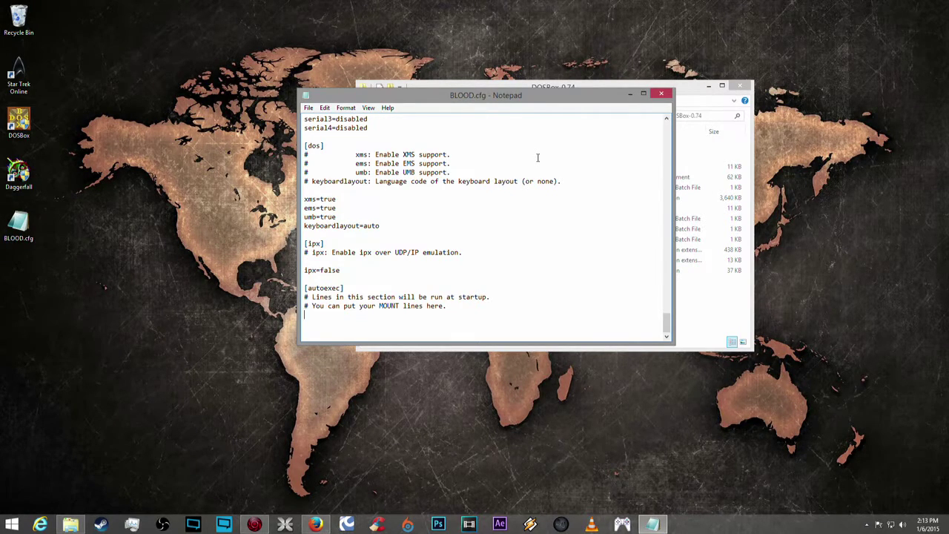
{"action": "type", "text": "mount c C:"}
{"action": "key", "text": "BackSpace"}
{"action": "key", "text": "BackSpace"}
{"action": "type", "text": "c:\\GAmes\\BLOOD"}
{"action": "key", "text": "Return"}
{"action": "type", "text": "c: BLOOD"}
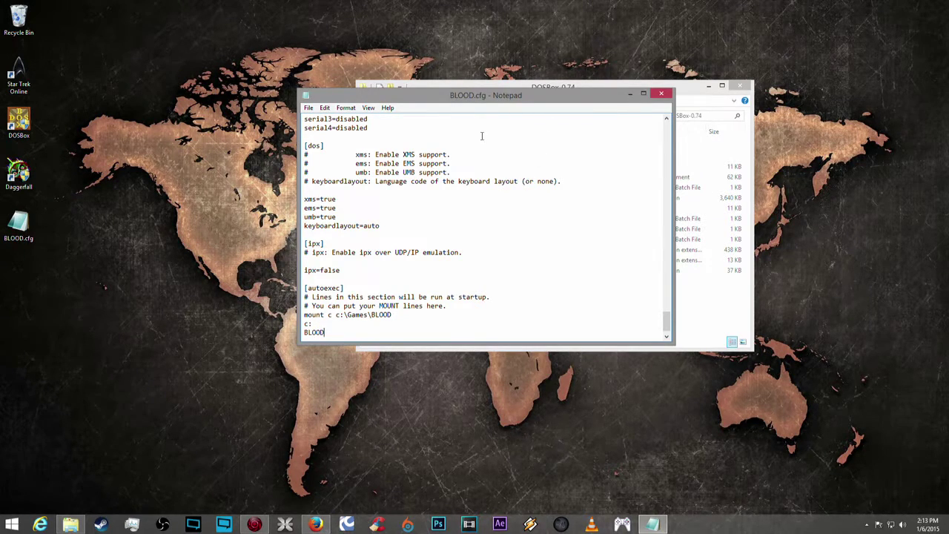
Set the cycles value in the CPU settings of BLOOD.cfg to max.
{"action": "left_click_drag", "start_coordinate": [450, 97], "coordinate": [525, 96]}
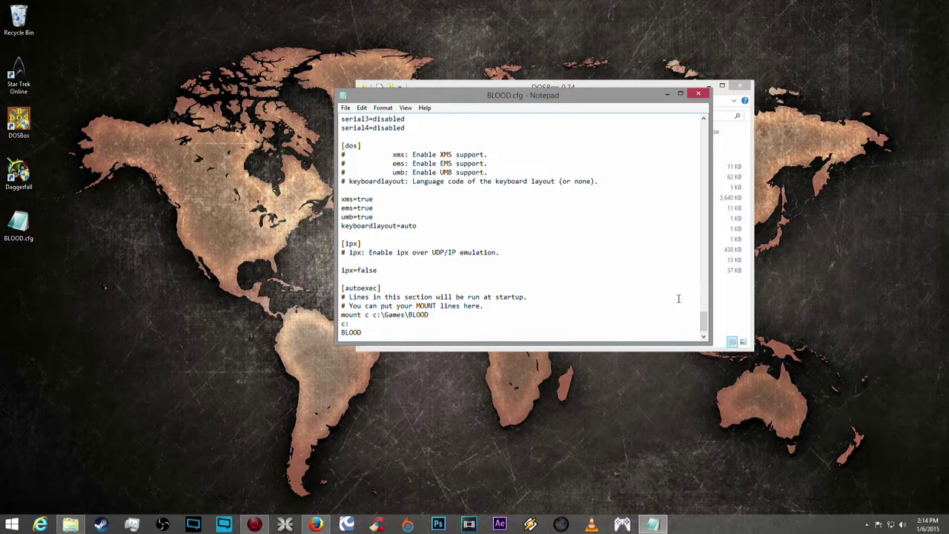
{"action": "left_click_drag", "start_coordinate": [704, 321], "coordinate": [706, 243]}
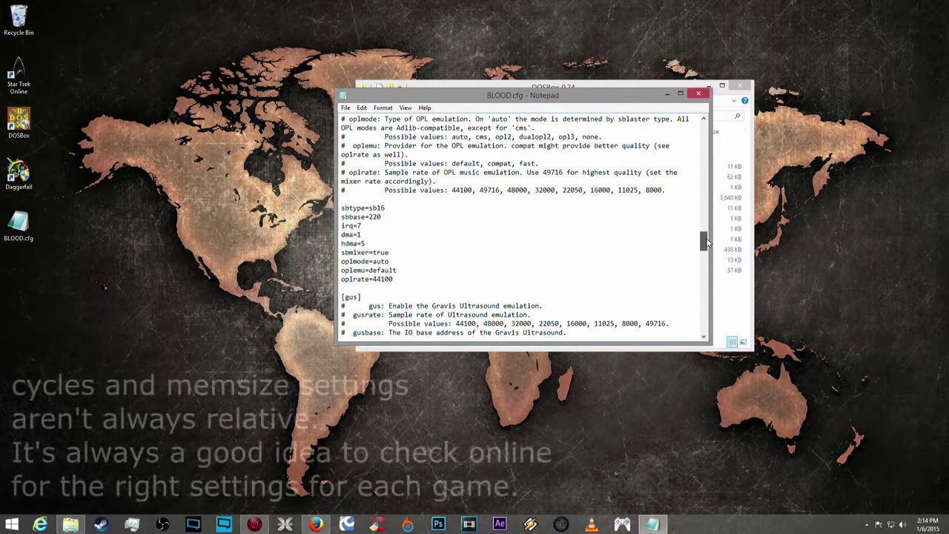
{"action": "left_click_drag", "start_coordinate": [707, 242], "coordinate": [716, 202]}
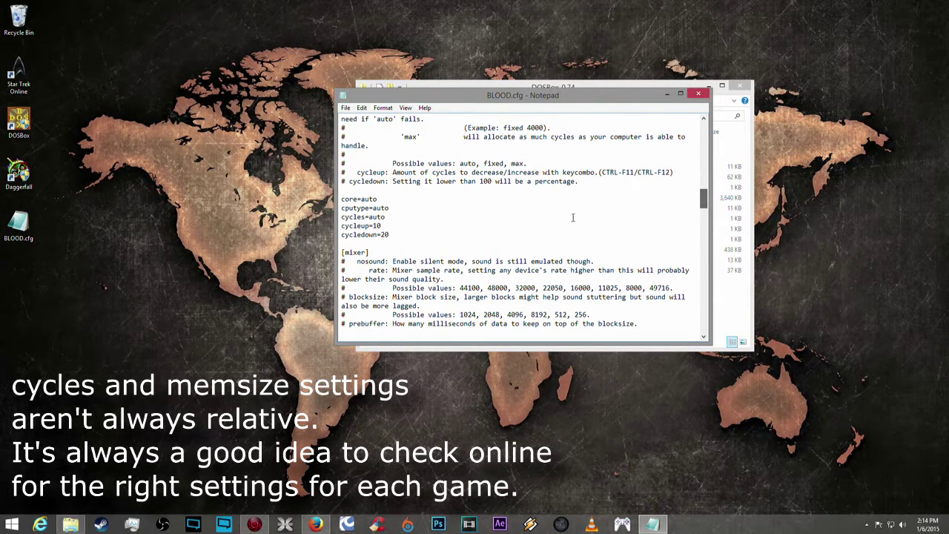
{"action": "left_click", "coordinate": [397, 217]}
{"action": "key", "text": "BackSpace"}
{"action": "key", "text": "BackSpace"}
{"action": "key", "text": "BackSpace"}
{"action": "type", "text": "m"}
Set the output value in the [sdl] section of BLOOD.cfg to opengl.
{"action": "left_click_drag", "start_coordinate": [706, 199], "coordinate": [709, 166]}
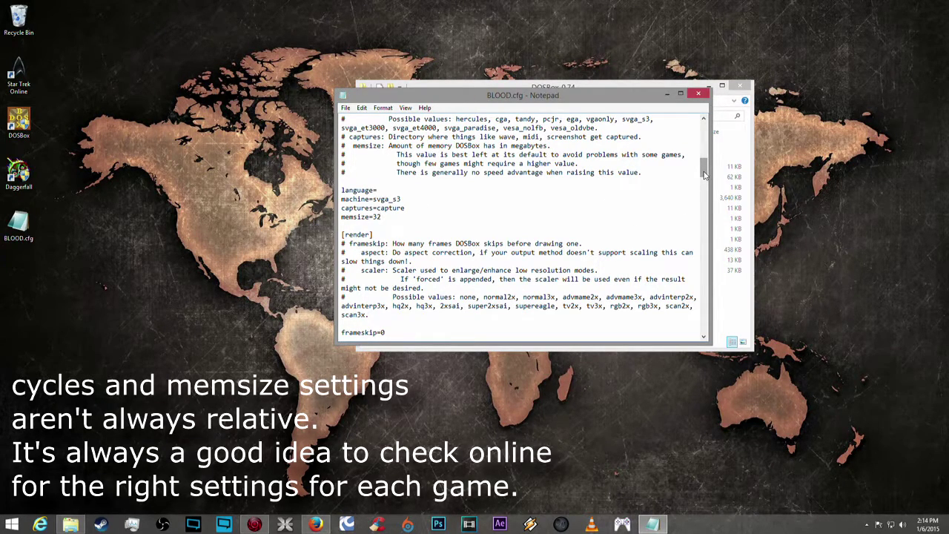
{"action": "left_click_drag", "start_coordinate": [705, 175], "coordinate": [705, 156]}
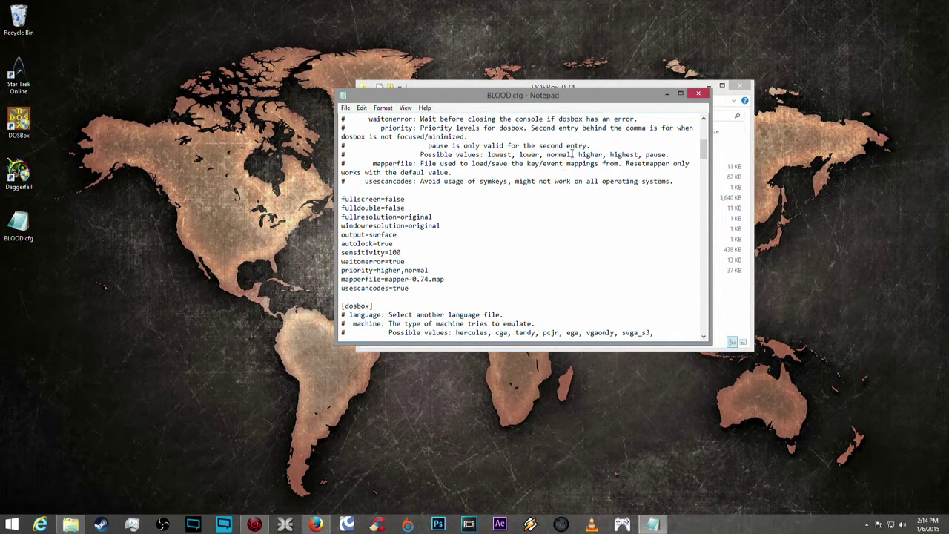
{"action": "key", "text": "BackSpace"}
{"action": "type", "text": "opengl"}
Save the edited BLOOD.cfg file and close it.
{"action": "left_click_drag", "start_coordinate": [704, 148], "coordinate": [704, 122]}
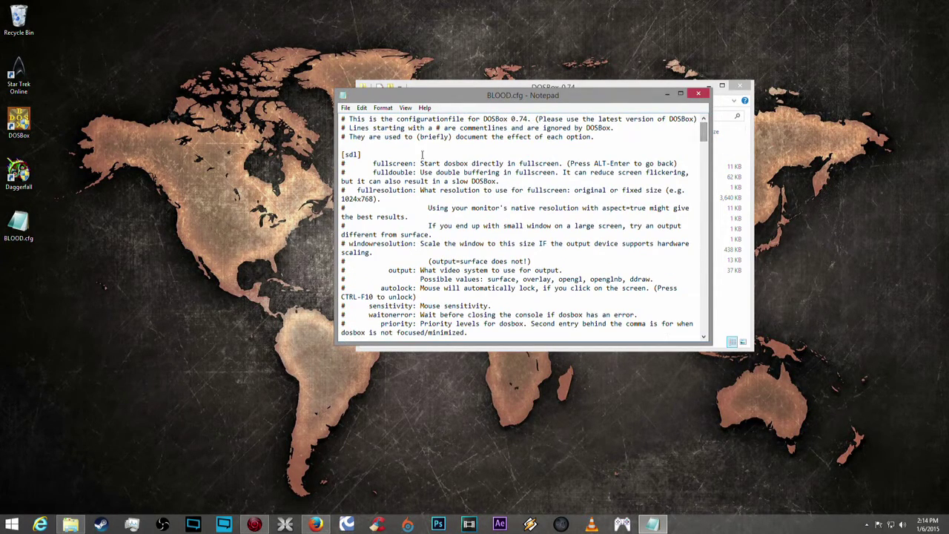
{"action": "left_click", "coordinate": [346, 107]}
{"action": "left_click", "coordinate": [364, 137]}
{"action": "left_click", "coordinate": [698, 93]}
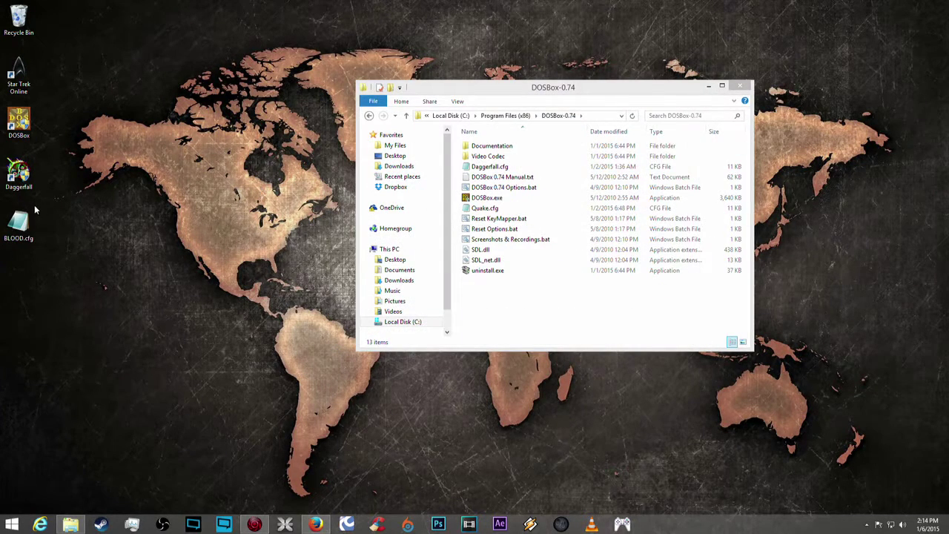
Move BLOOD.cfg from the desktop into the DOSBox-0.74 folder, granting administrator permission.
{"action": "left_click_drag", "start_coordinate": [28, 220], "coordinate": [533, 312]}
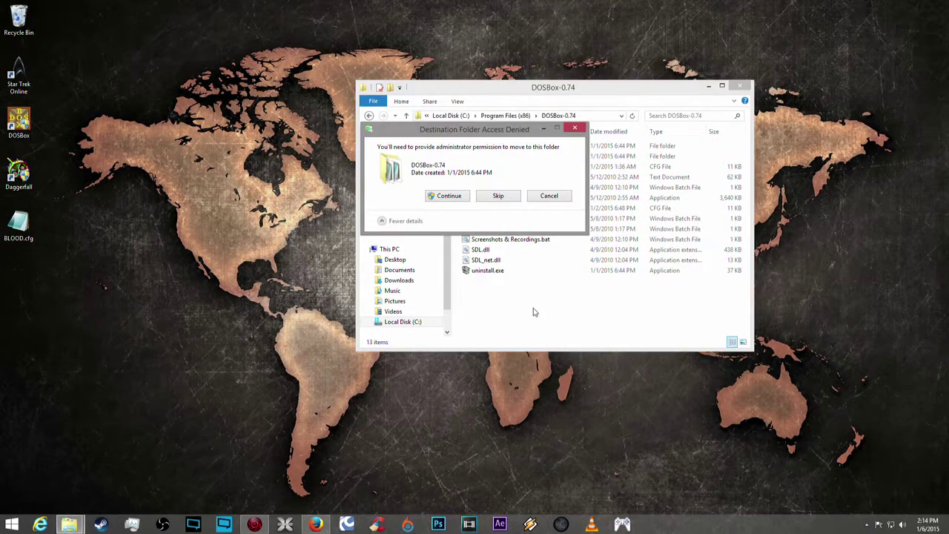
{"action": "left_click", "coordinate": [445, 196]}
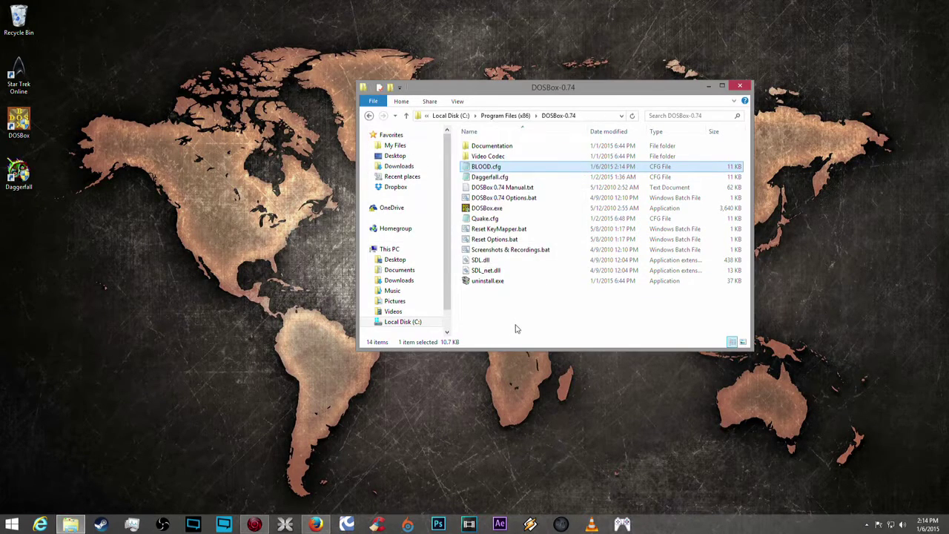
{"action": "left_click", "coordinate": [542, 320]}
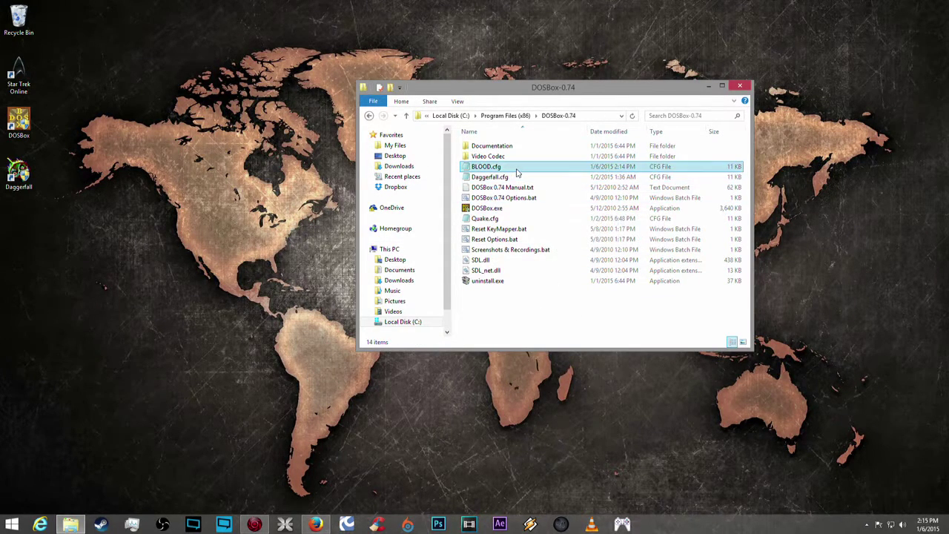
Create a desktop shortcut to DOSBox.exe from the DOSBox-0.74 folder.
{"action": "left_click_drag", "start_coordinate": [555, 90], "coordinate": [684, 63]}
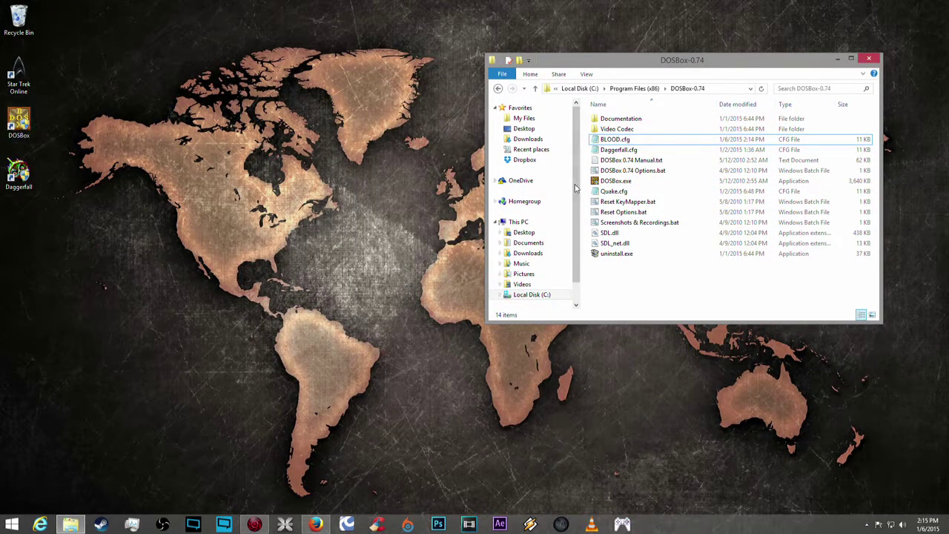
{"action": "right_click", "coordinate": [647, 181]}
{"action": "left_click", "coordinate": [626, 181]}
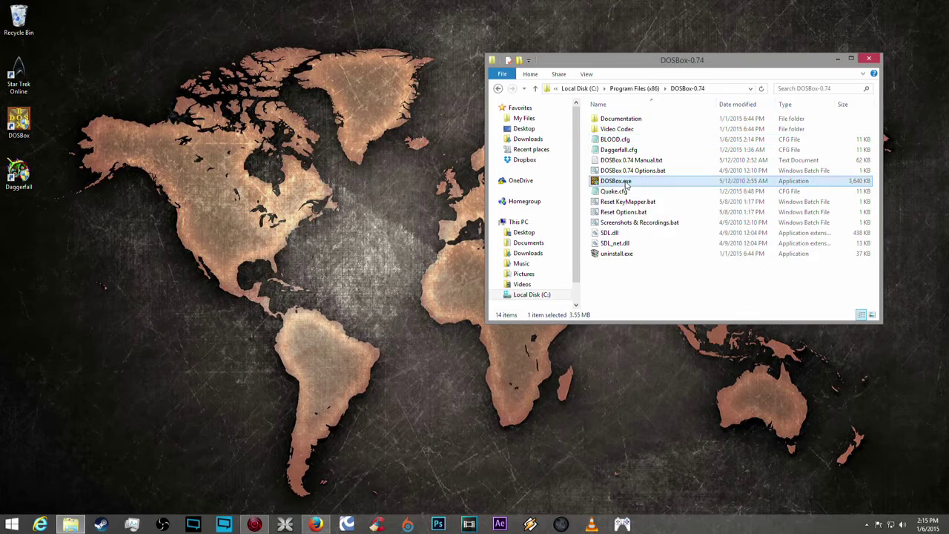
{"action": "right_click", "coordinate": [625, 181]}
{"action": "mouse_move", "coordinate": [705, 311]}
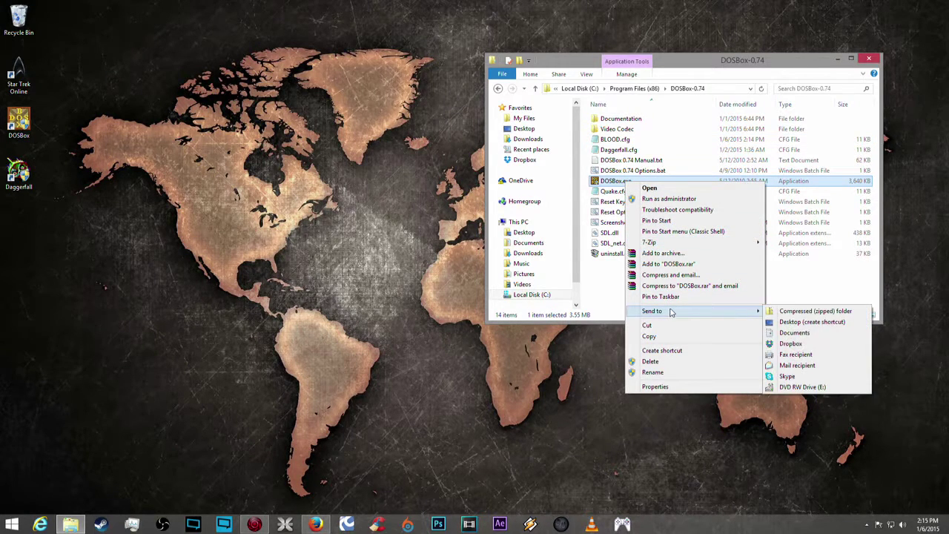
{"action": "left_click", "coordinate": [813, 322]}
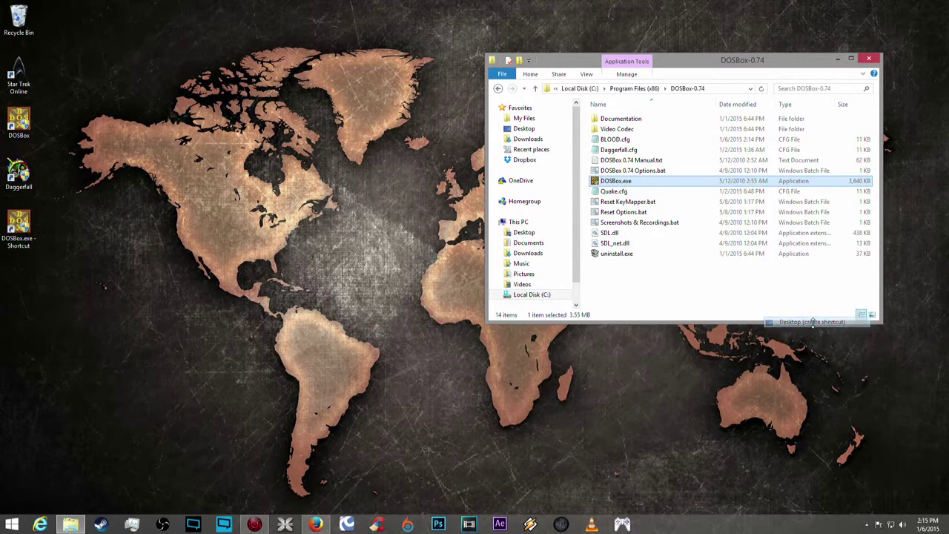
Rename the new DOSBox.exe desktop shortcut to BLOOD.
{"action": "right_click", "coordinate": [25, 231]}
{"action": "left_click", "coordinate": [52, 431]}
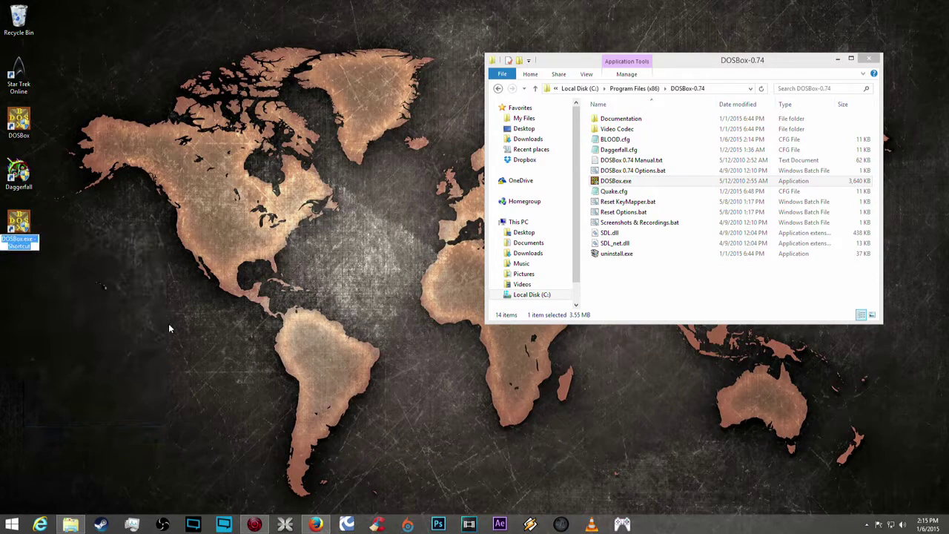
{"action": "type", "text": "BLOOD"}
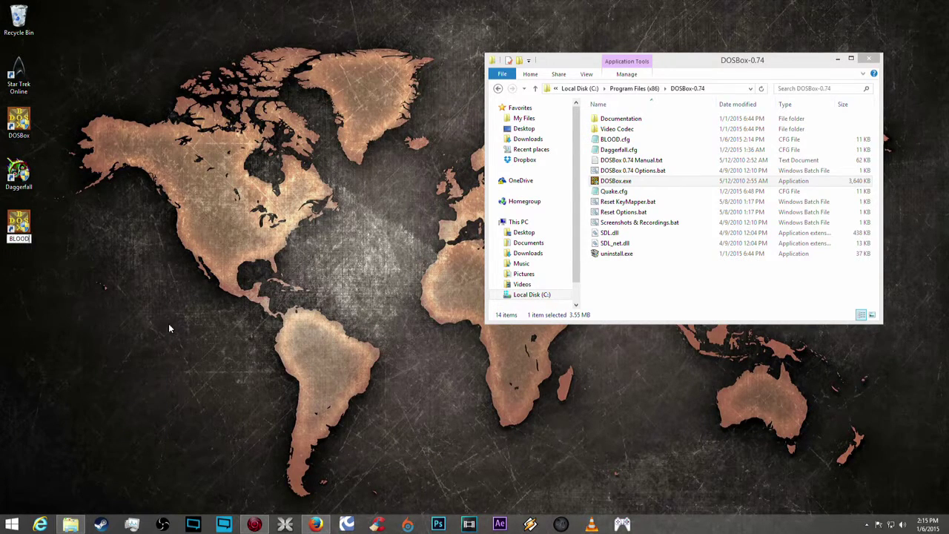
{"action": "key", "text": "Return"}
Append -conf BLOOD.cfg after the quoted DOSBox.exe path in the BLOOD shortcut's target and apply the change.
{"action": "right_click", "coordinate": [19, 227]}
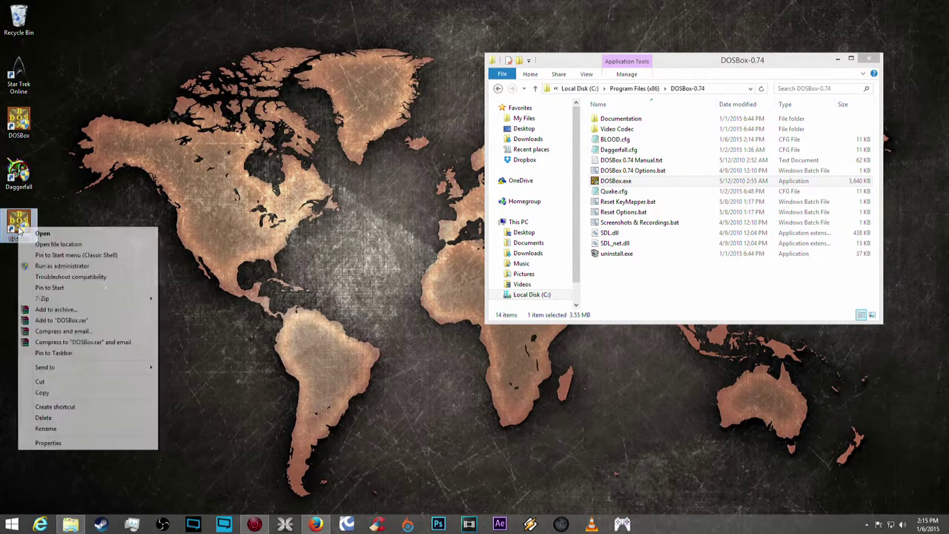
{"action": "left_click", "coordinate": [56, 443]}
{"action": "left_click_drag", "start_coordinate": [132, 240], "coordinate": [329, 115]}
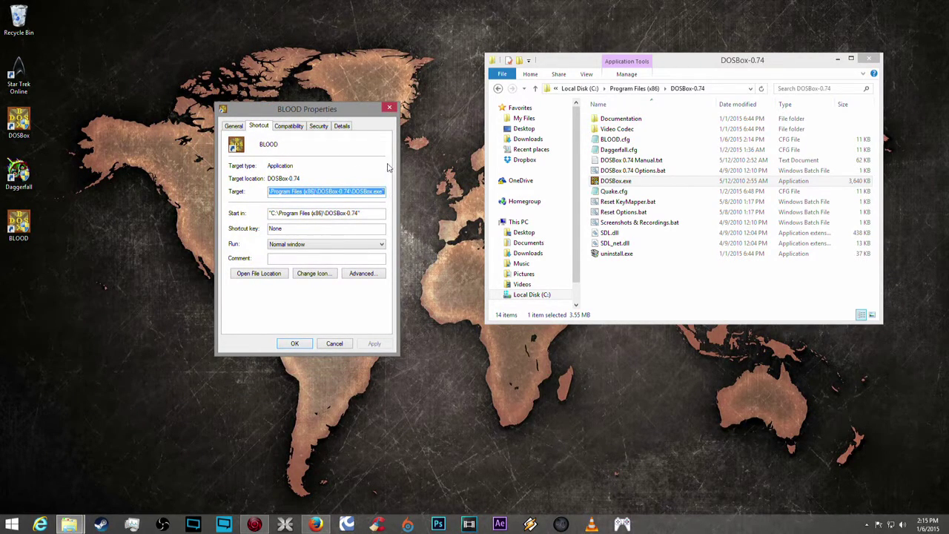
{"action": "key", "text": "End"}
{"action": "type", "text": "-"}
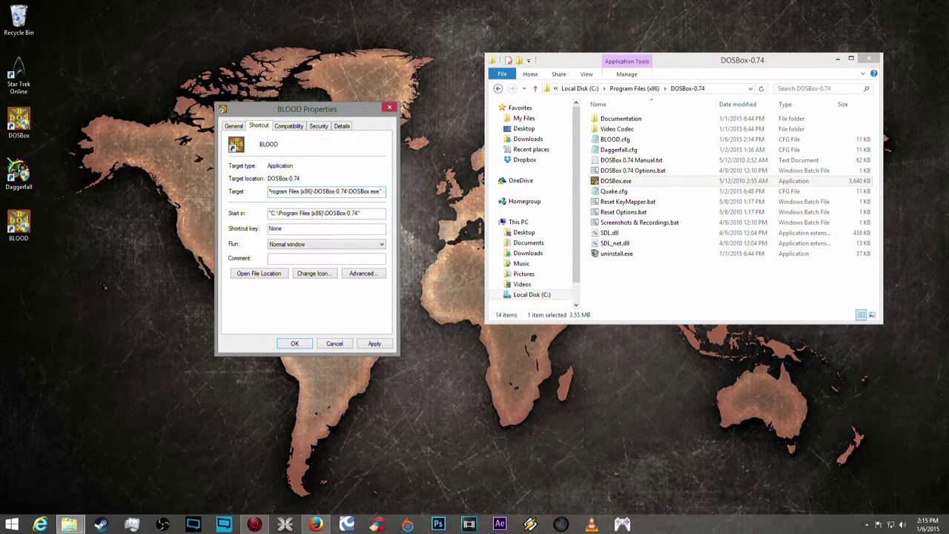
{"action": "type", "text": "conf"}
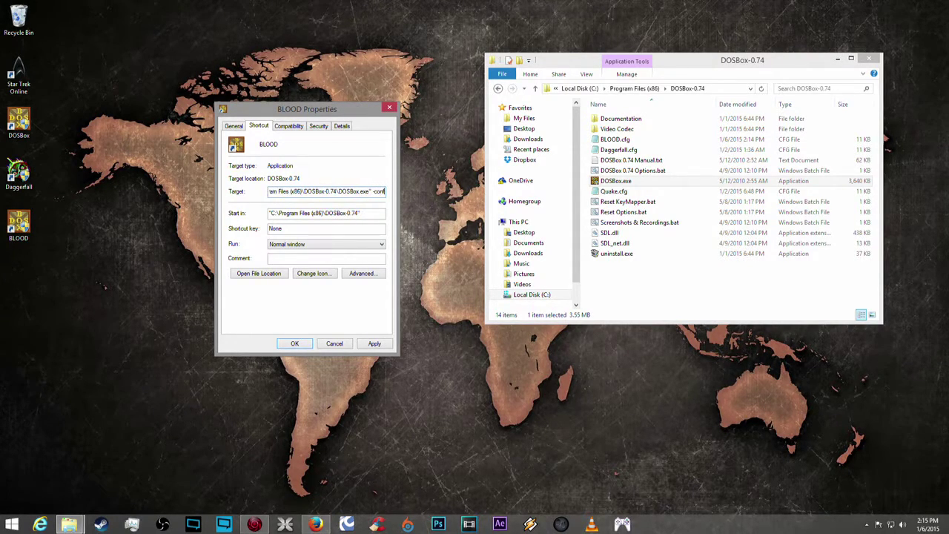
{"action": "type", "text": " B"}
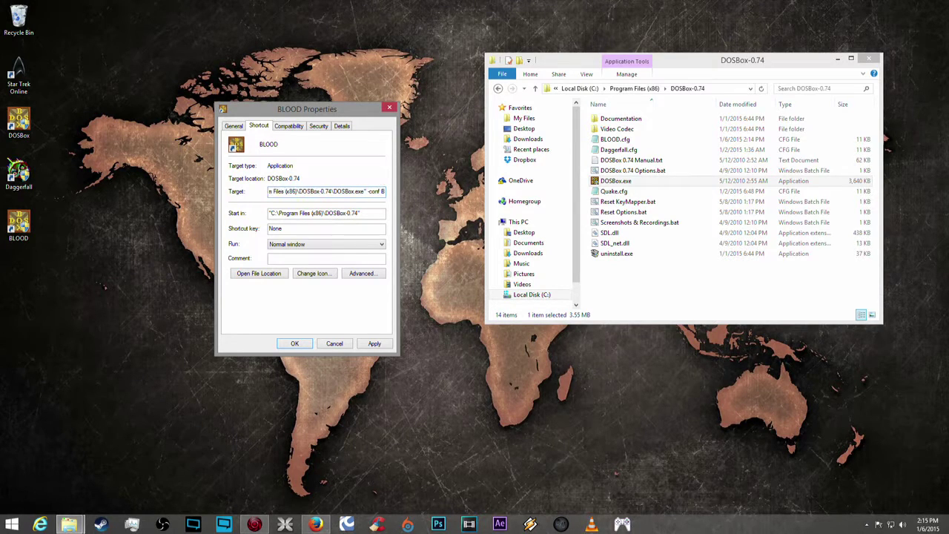
{"action": "type", "text": "LOOD.cfg"}
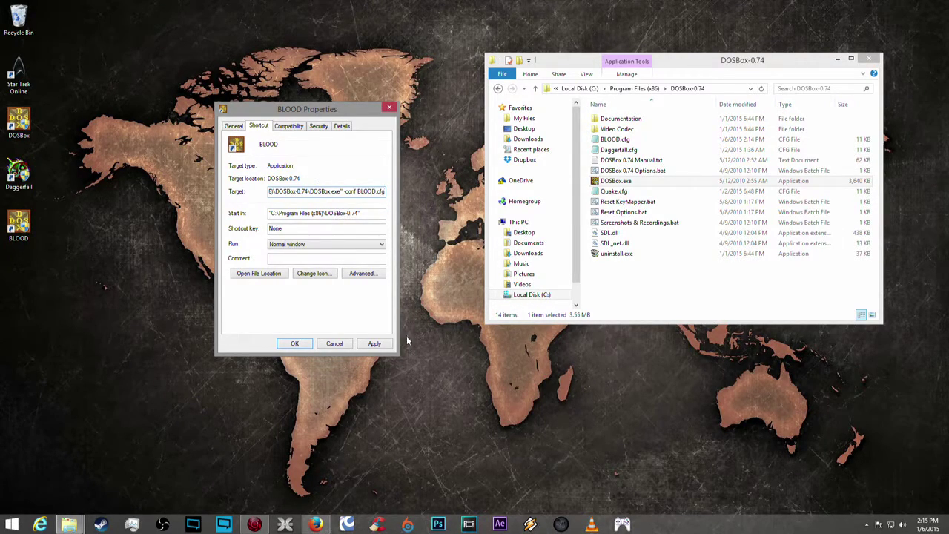
{"action": "left_click", "coordinate": [374, 344]}
{"action": "left_click", "coordinate": [373, 191]}
{"action": "left_click", "coordinate": [304, 346]}
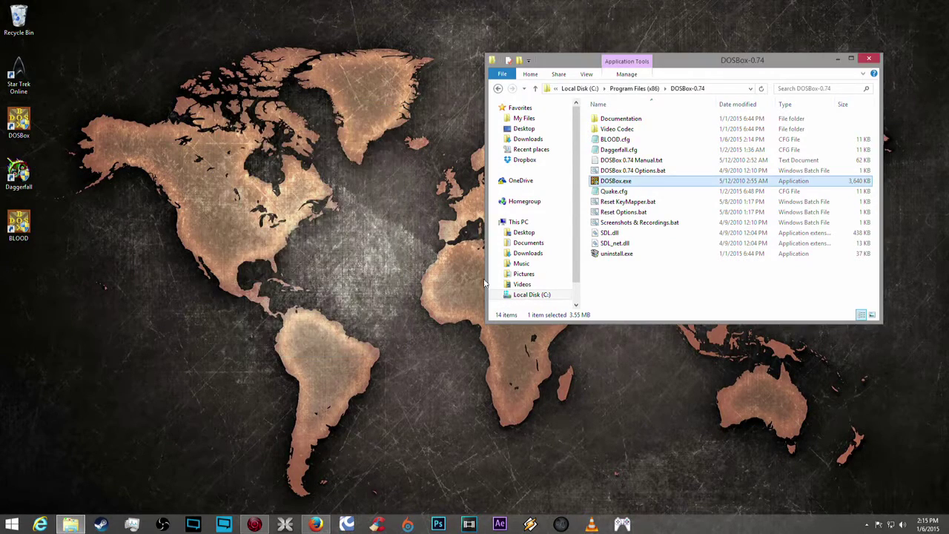
Test the BLOOD desktop shortcut, run the blood command at the DOSBox prompt, and close DOSBox.
{"action": "double_click", "coordinate": [31, 228]}
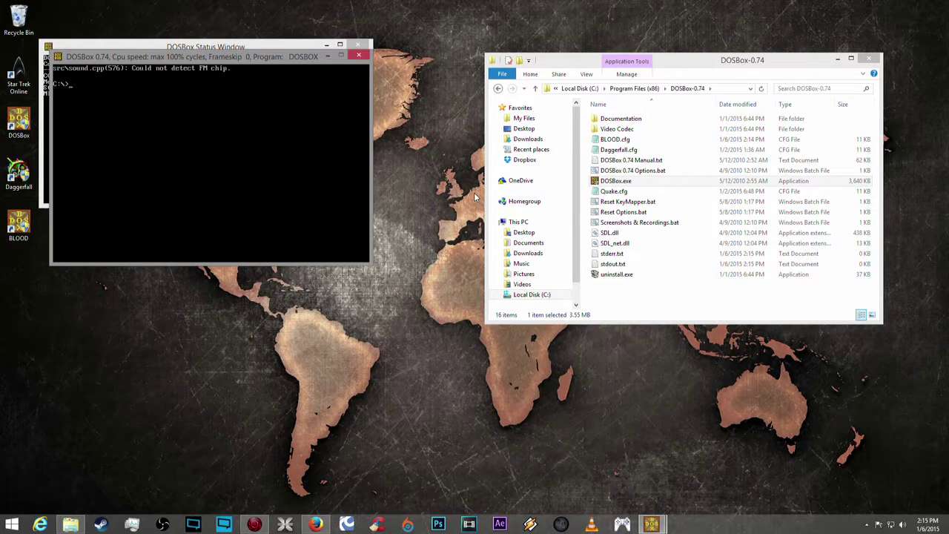
{"action": "type", "text": "blood"}
{"action": "key", "text": "Return"}
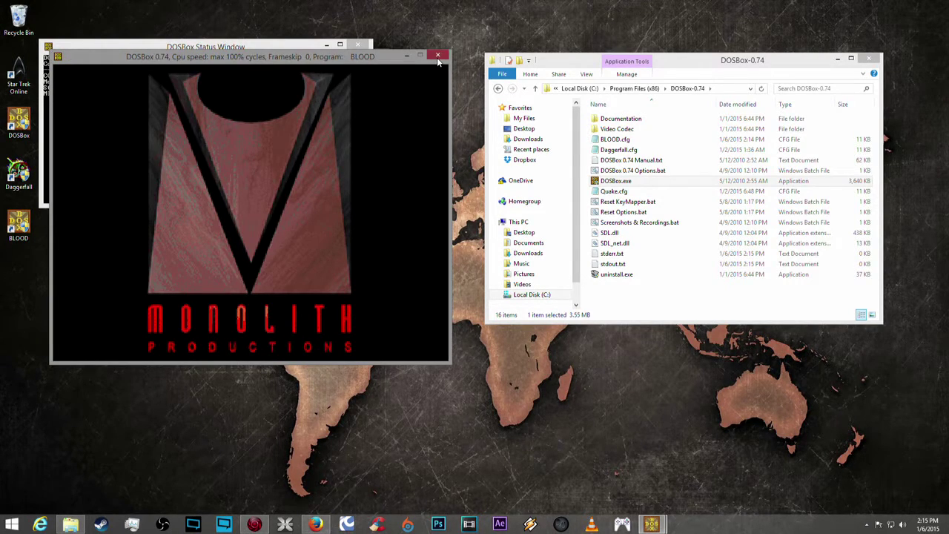
{"action": "left_click", "coordinate": [437, 56]}
Launch the BLOOD shortcut again up to the game's main menu, and quit both the game and DOSBox.
{"action": "double_click", "coordinate": [19, 221]}
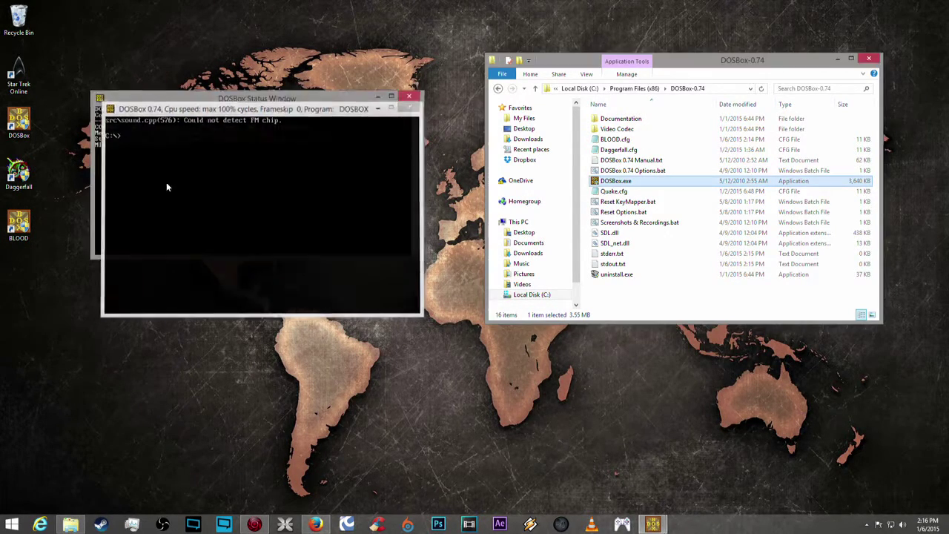
{"action": "double_click", "coordinate": [19, 223]}
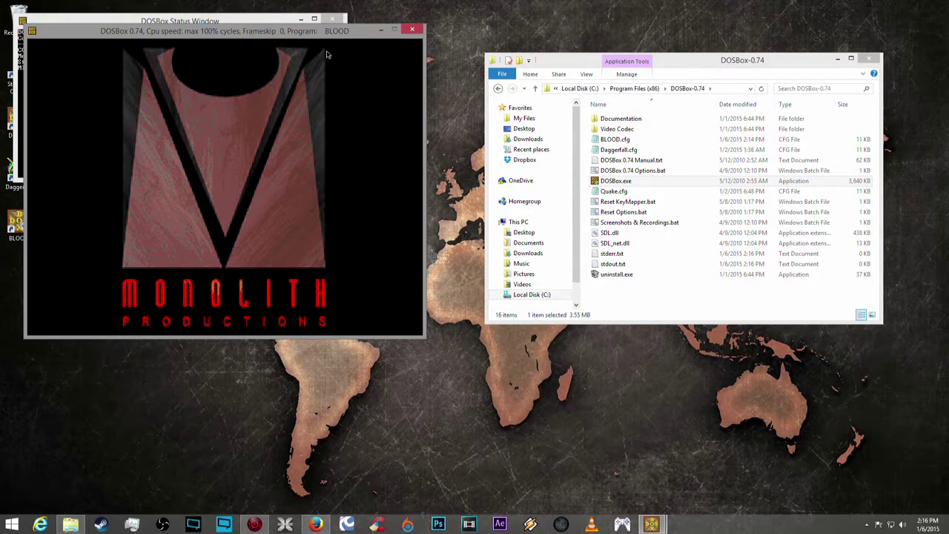
{"action": "left_click_drag", "start_coordinate": [320, 40], "coordinate": [361, 51]}
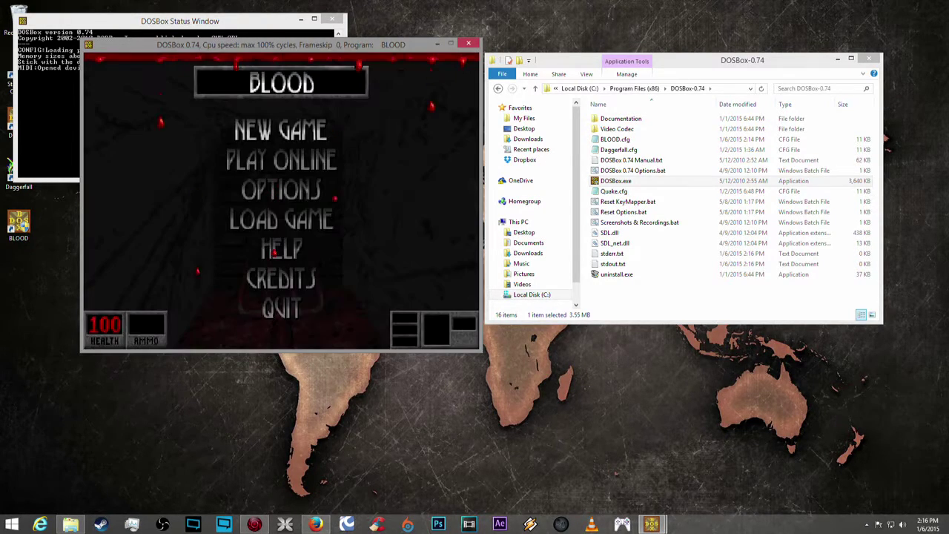
{"action": "key", "text": "Escape"}
{"action": "key", "text": "y"}
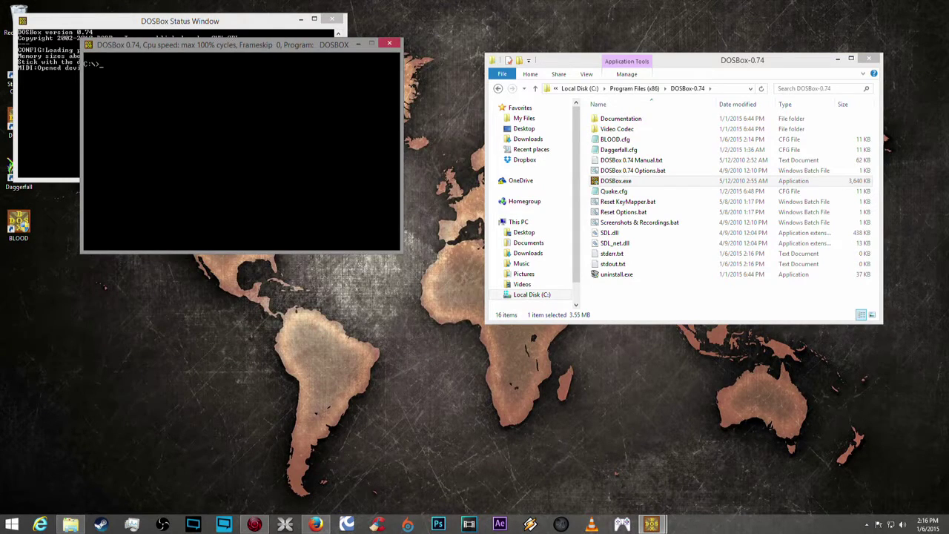
{"action": "key", "text": "Return"}
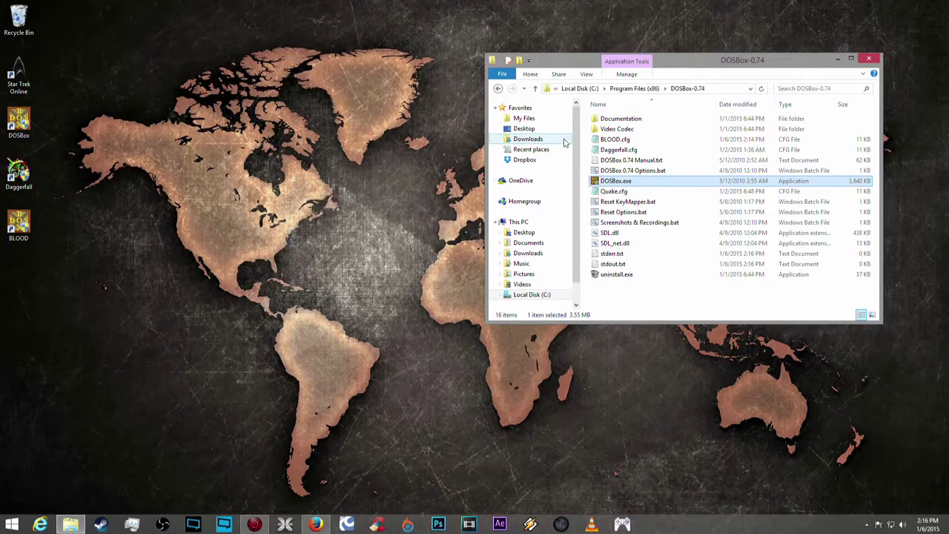
{"action": "left_click", "coordinate": [636, 282]}
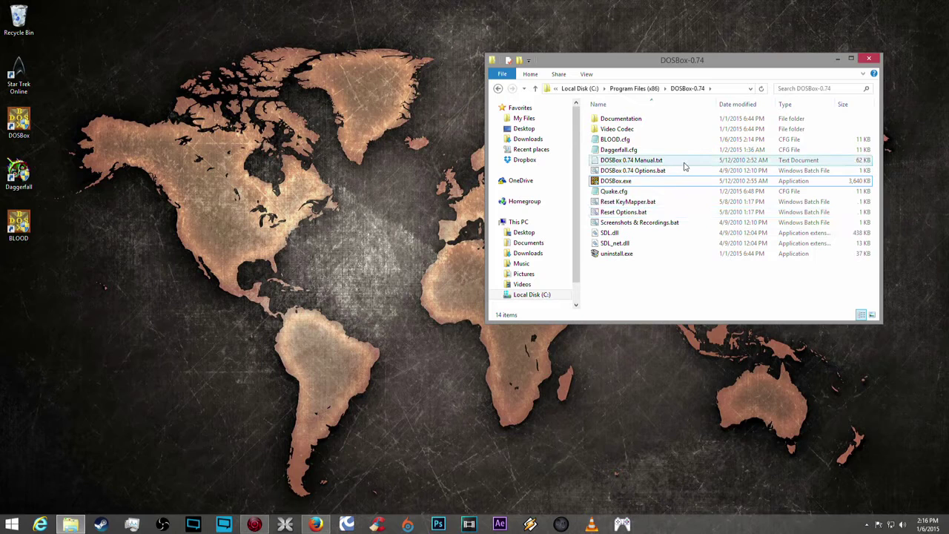
Change the BLOOD shortcut's icon to BLOOD.ICO from C:\Games\BLOODCD1 and apply it.
{"action": "right_click", "coordinate": [24, 220]}
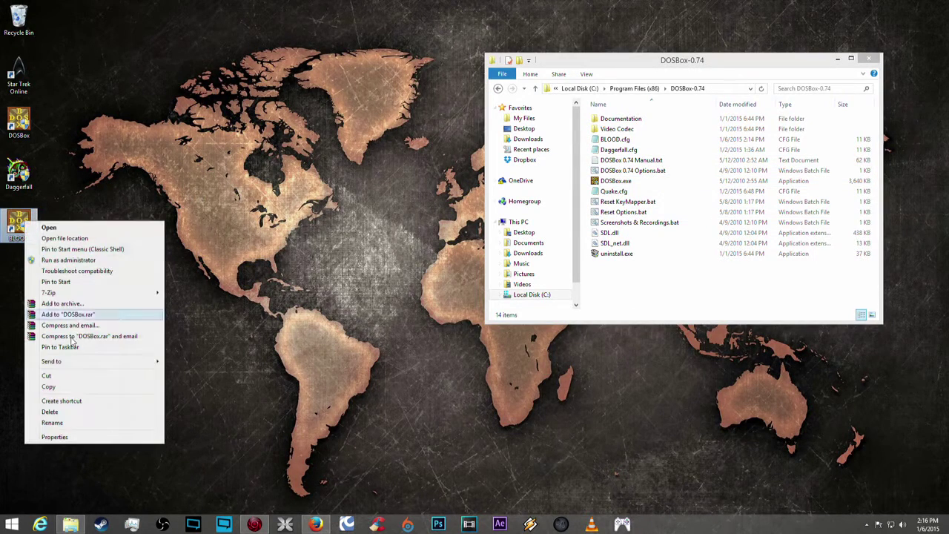
{"action": "left_click", "coordinate": [45, 439]}
{"action": "left_click_drag", "start_coordinate": [136, 224], "coordinate": [322, 130]}
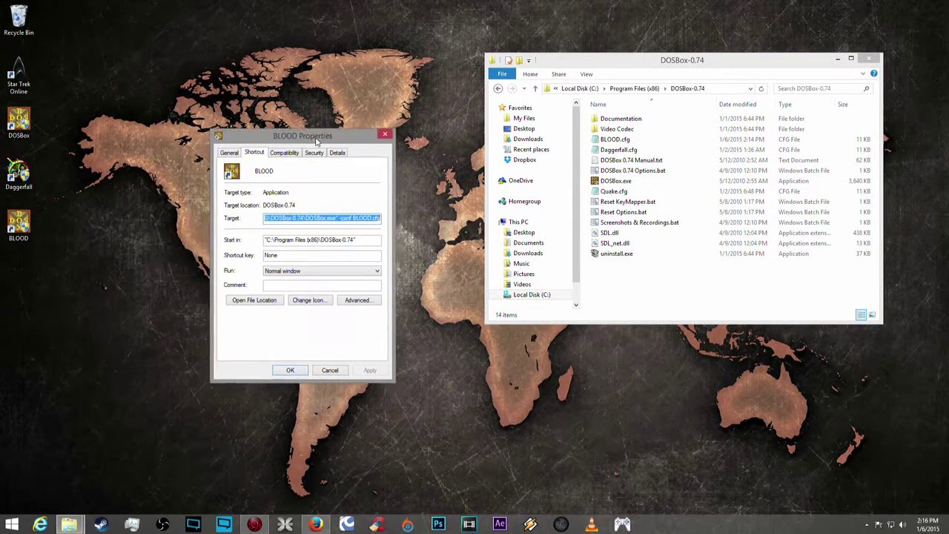
{"action": "left_click", "coordinate": [323, 299]}
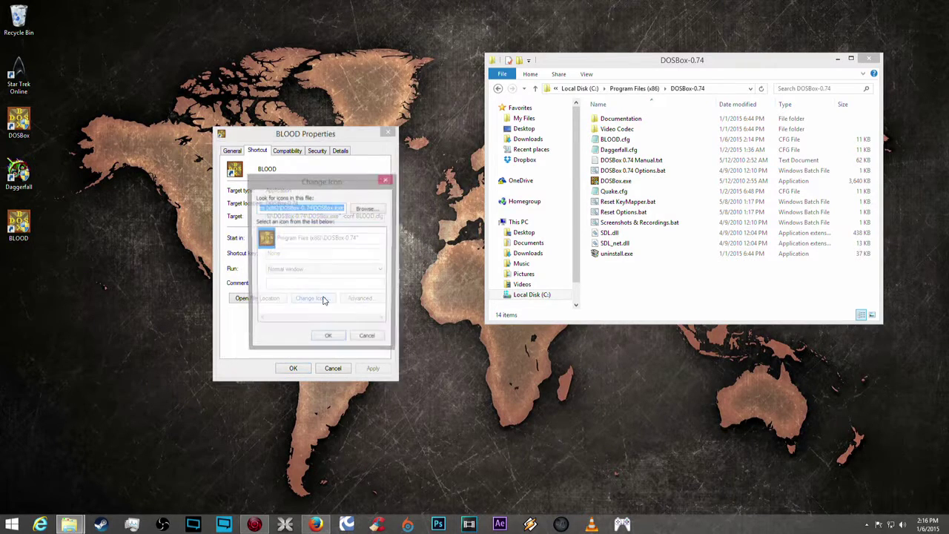
{"action": "left_click", "coordinate": [365, 210]}
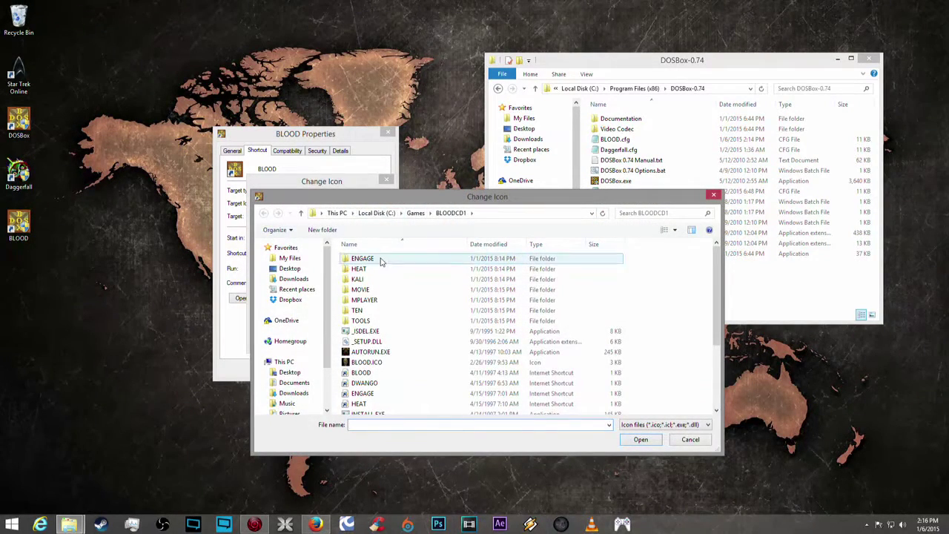
{"action": "left_click", "coordinate": [415, 213]}
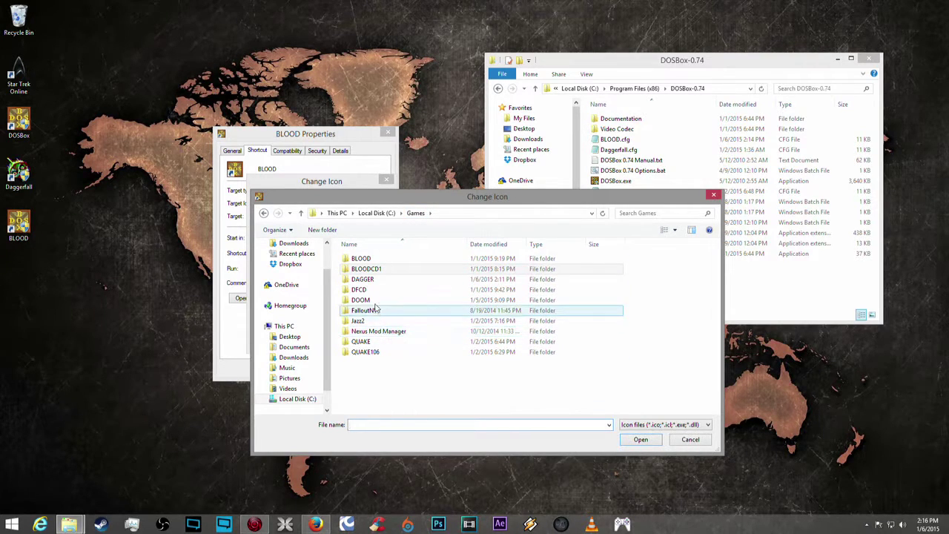
{"action": "double_click", "coordinate": [371, 269]}
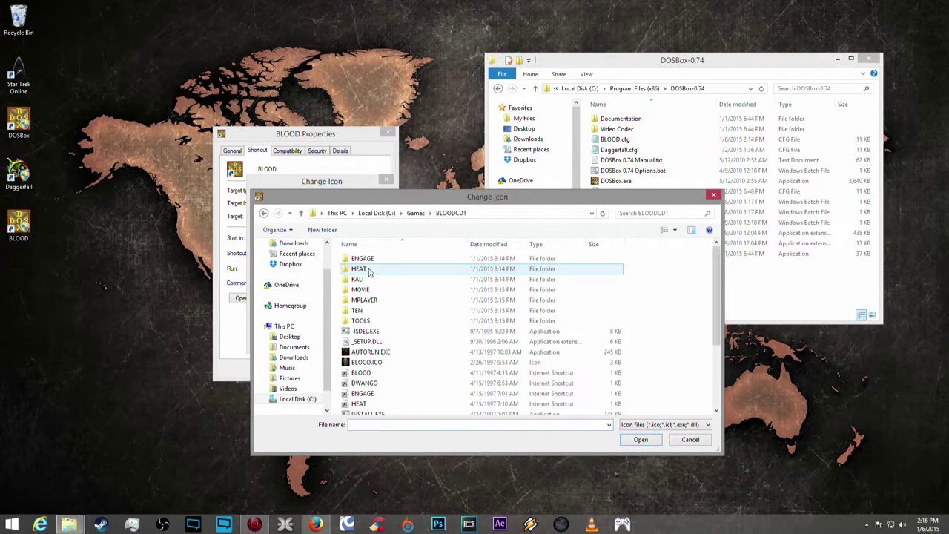
{"action": "left_click", "coordinate": [365, 363]}
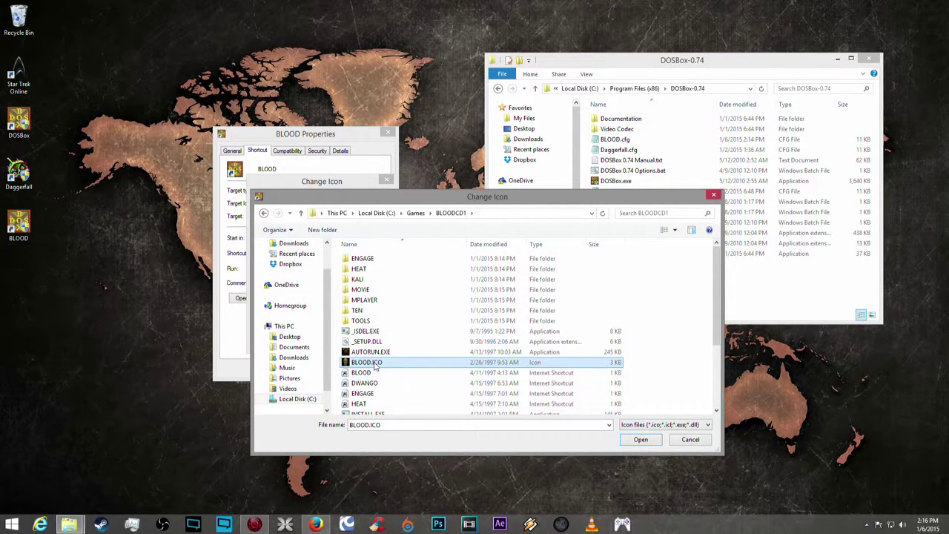
{"action": "left_click", "coordinate": [641, 439]}
{"action": "left_click", "coordinate": [329, 338]}
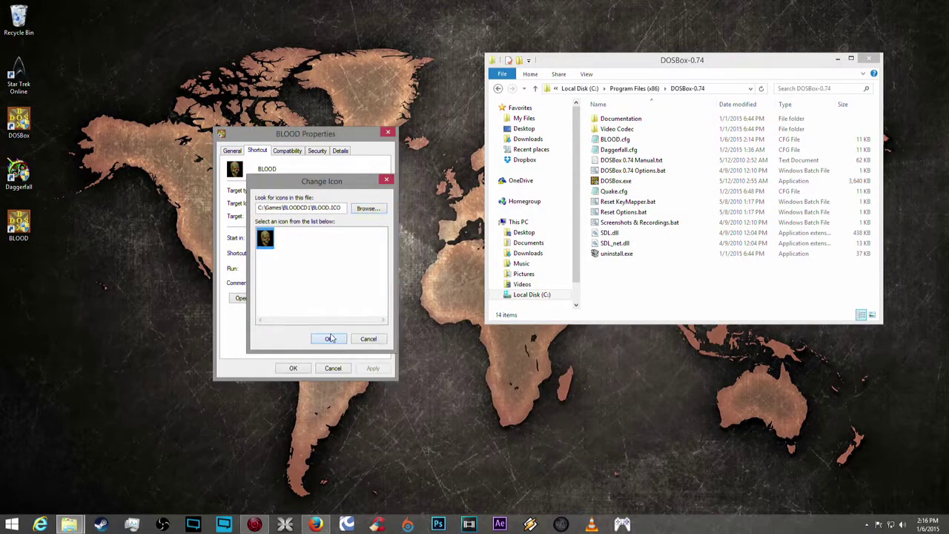
{"action": "left_click", "coordinate": [373, 368]}
{"action": "left_click", "coordinate": [293, 367]}
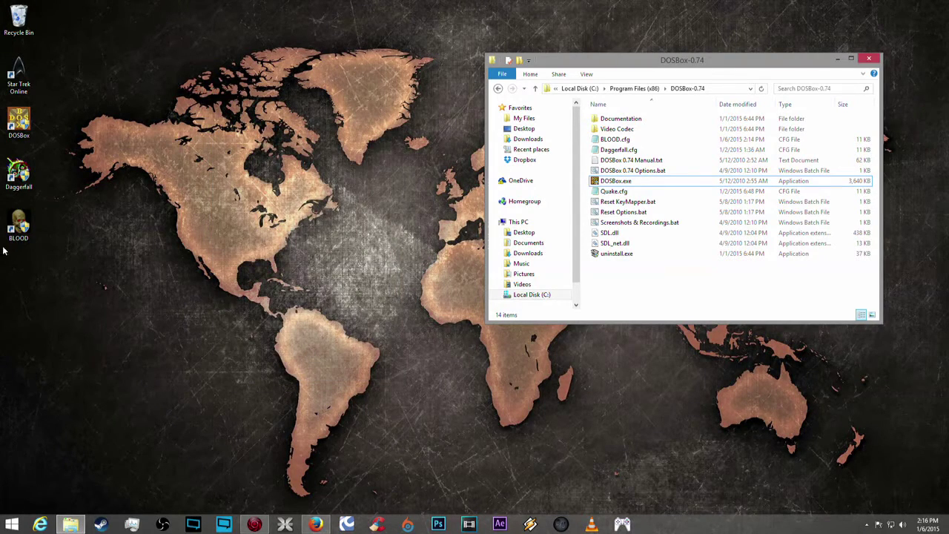